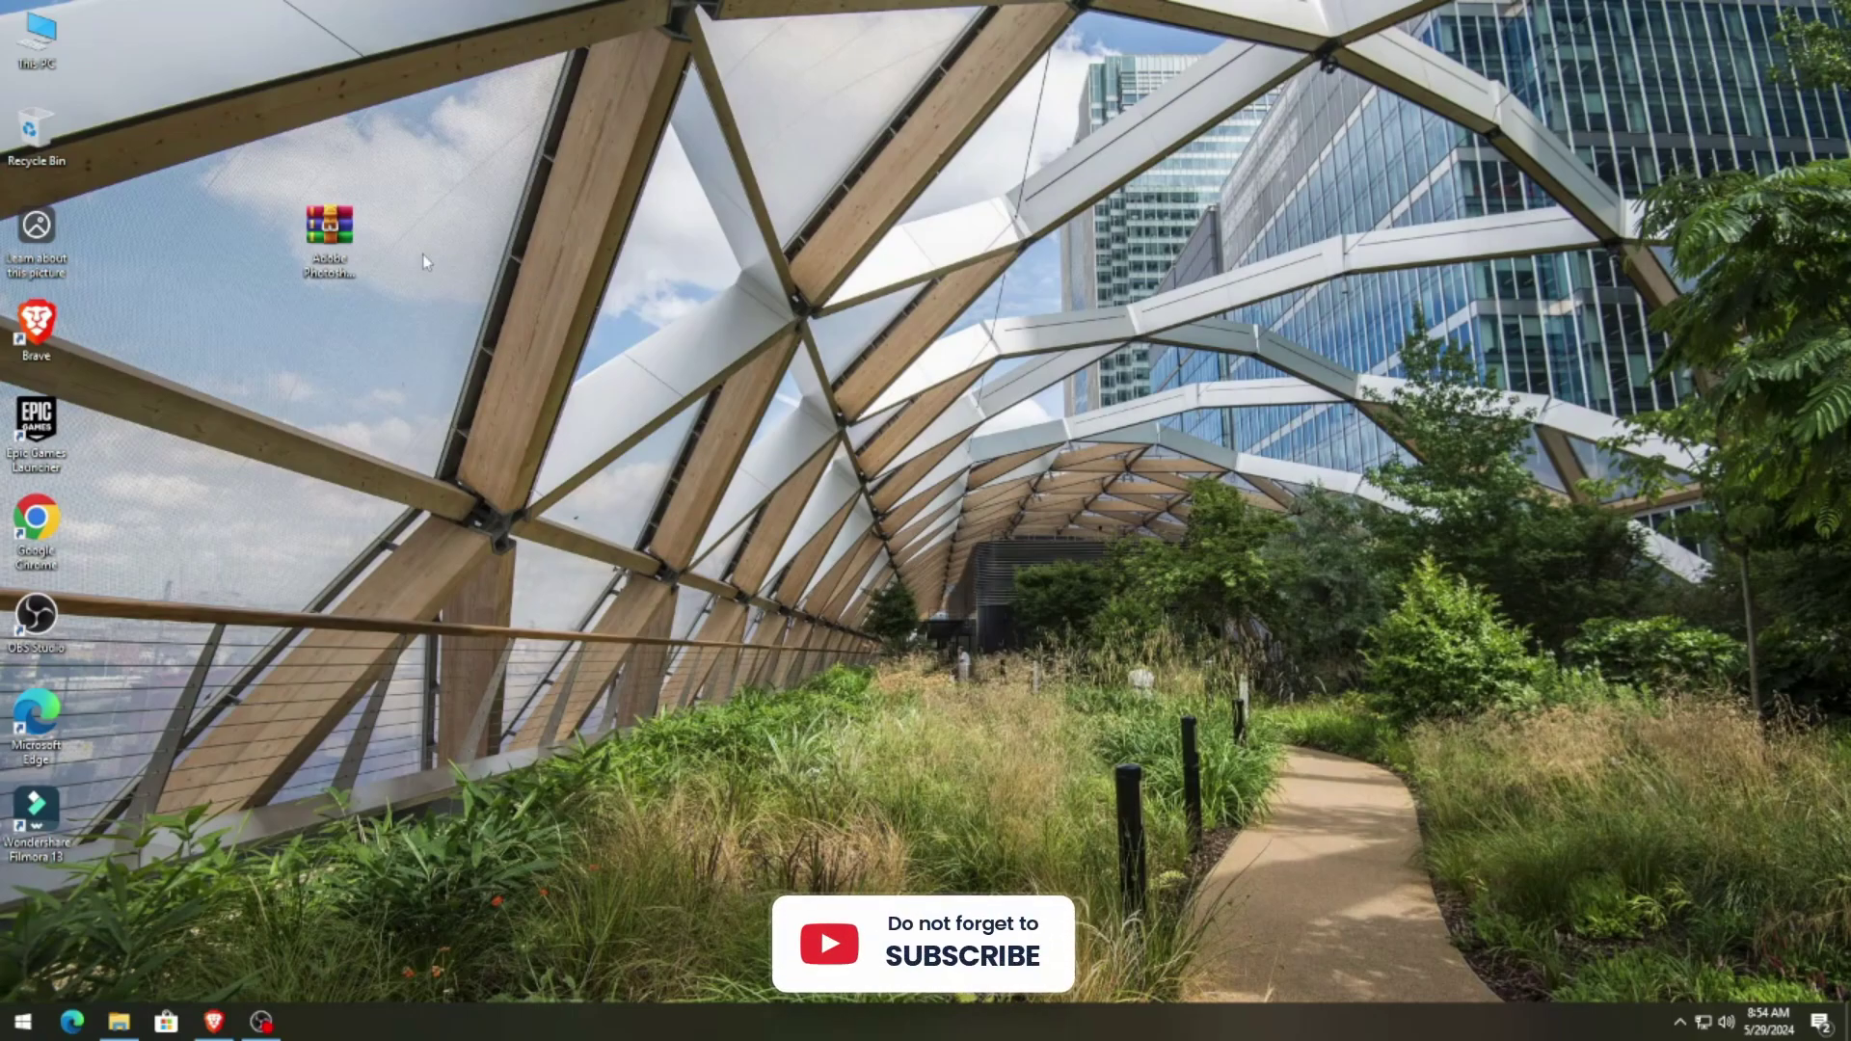
Select the Adobe Photoshop 2024 WinRAR archive icon on the desktop
left_click(330, 236)
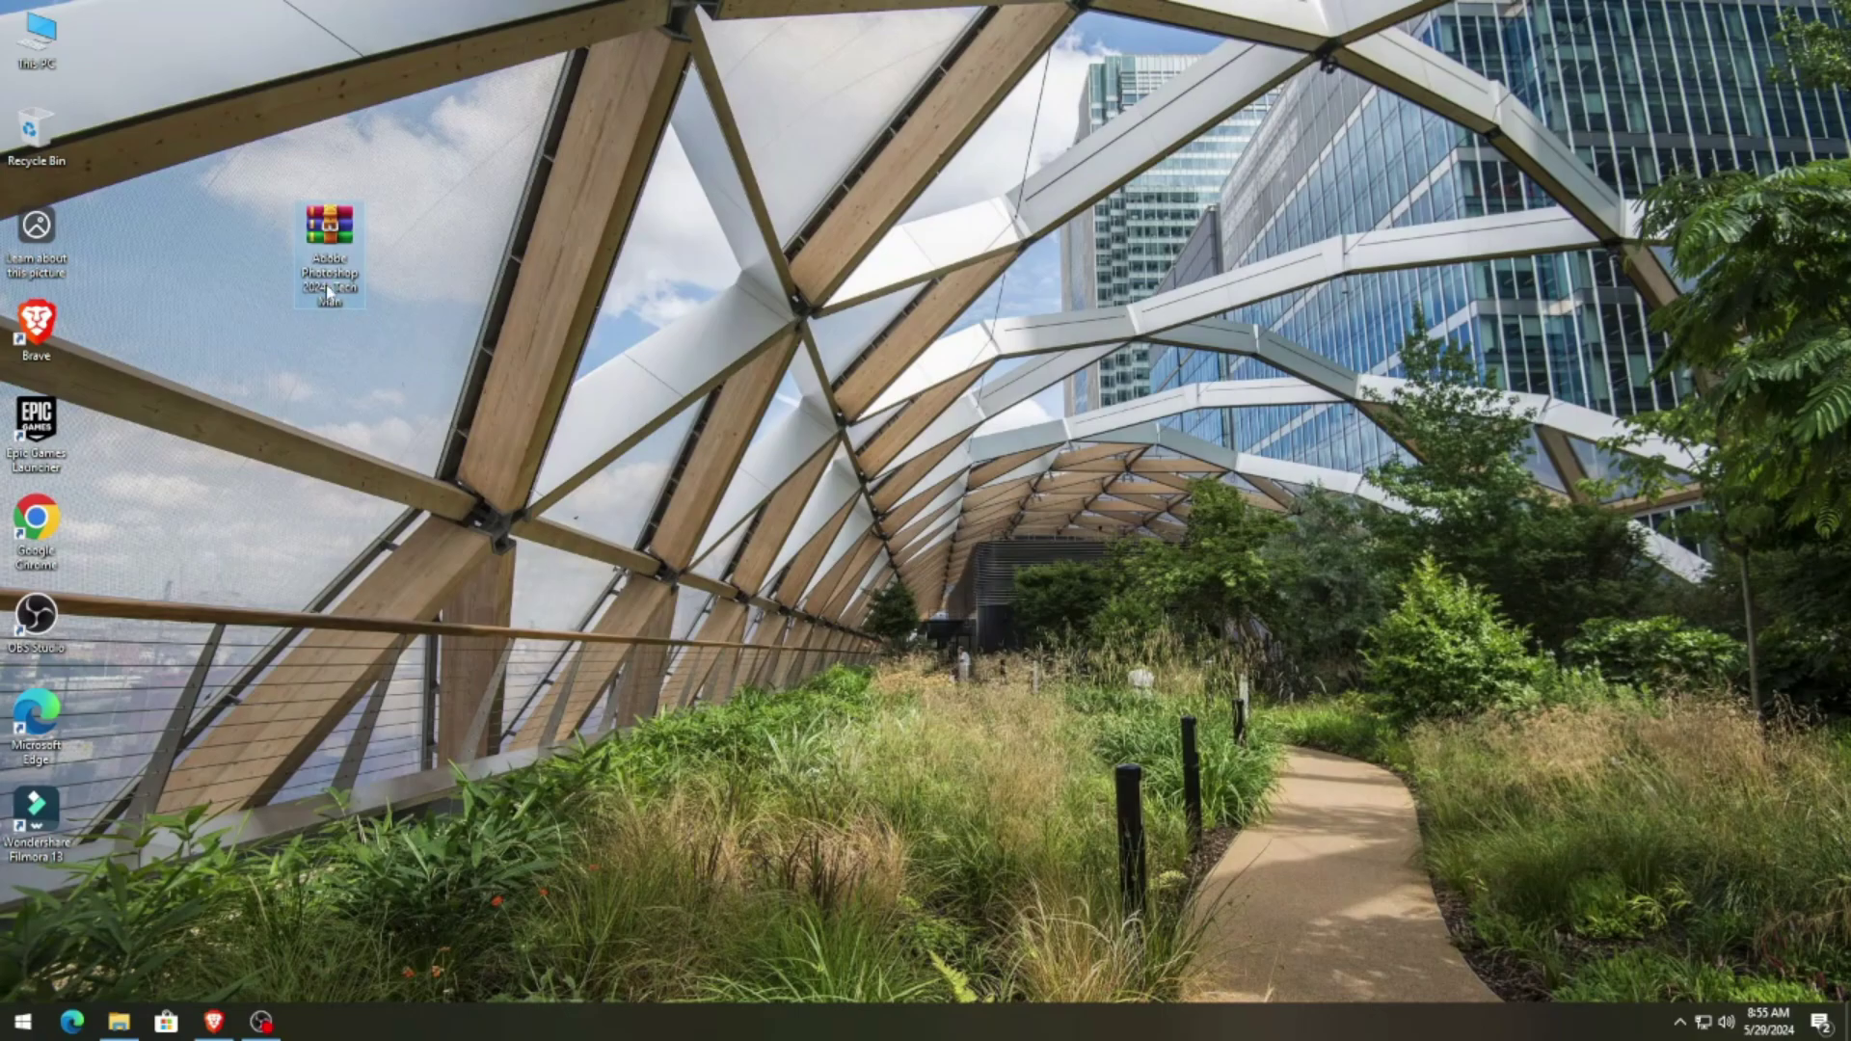
Extract the Photoshop 2024 archive with Extract files... to the proposed desktop folder
right_click(325, 218)
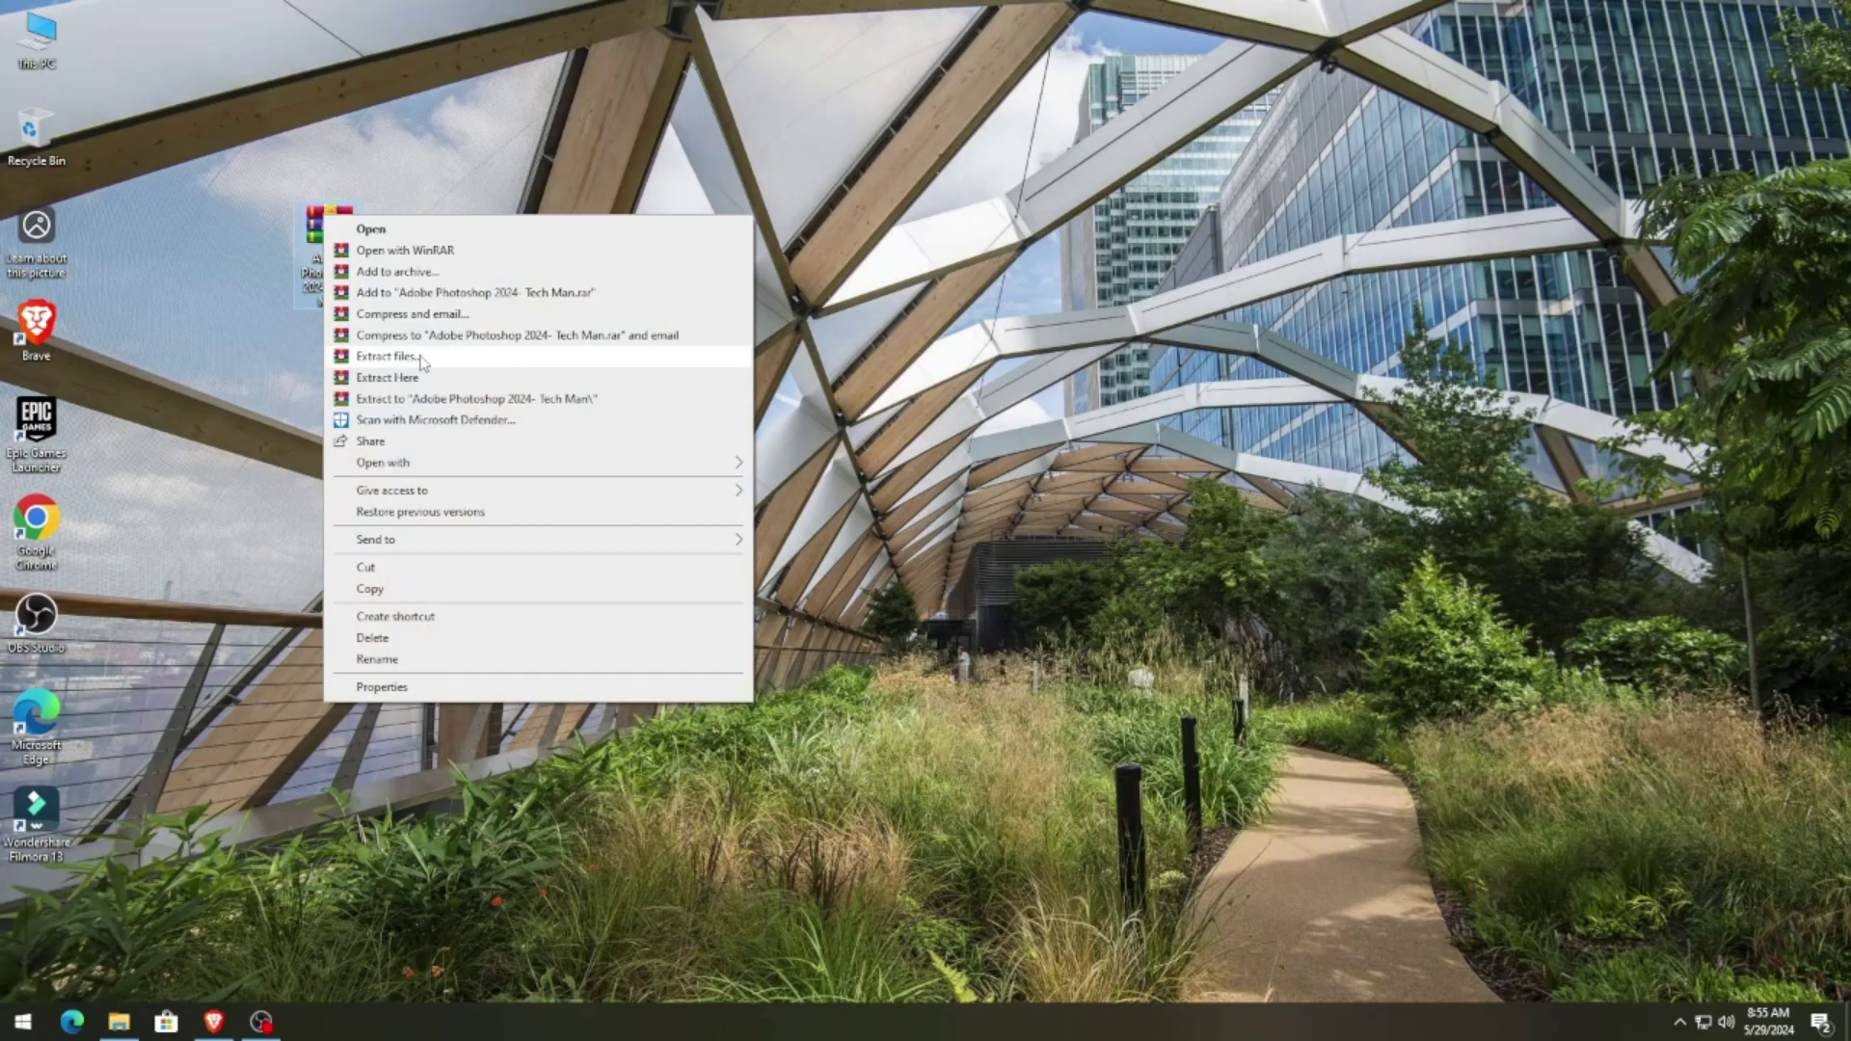
left_click(422, 363)
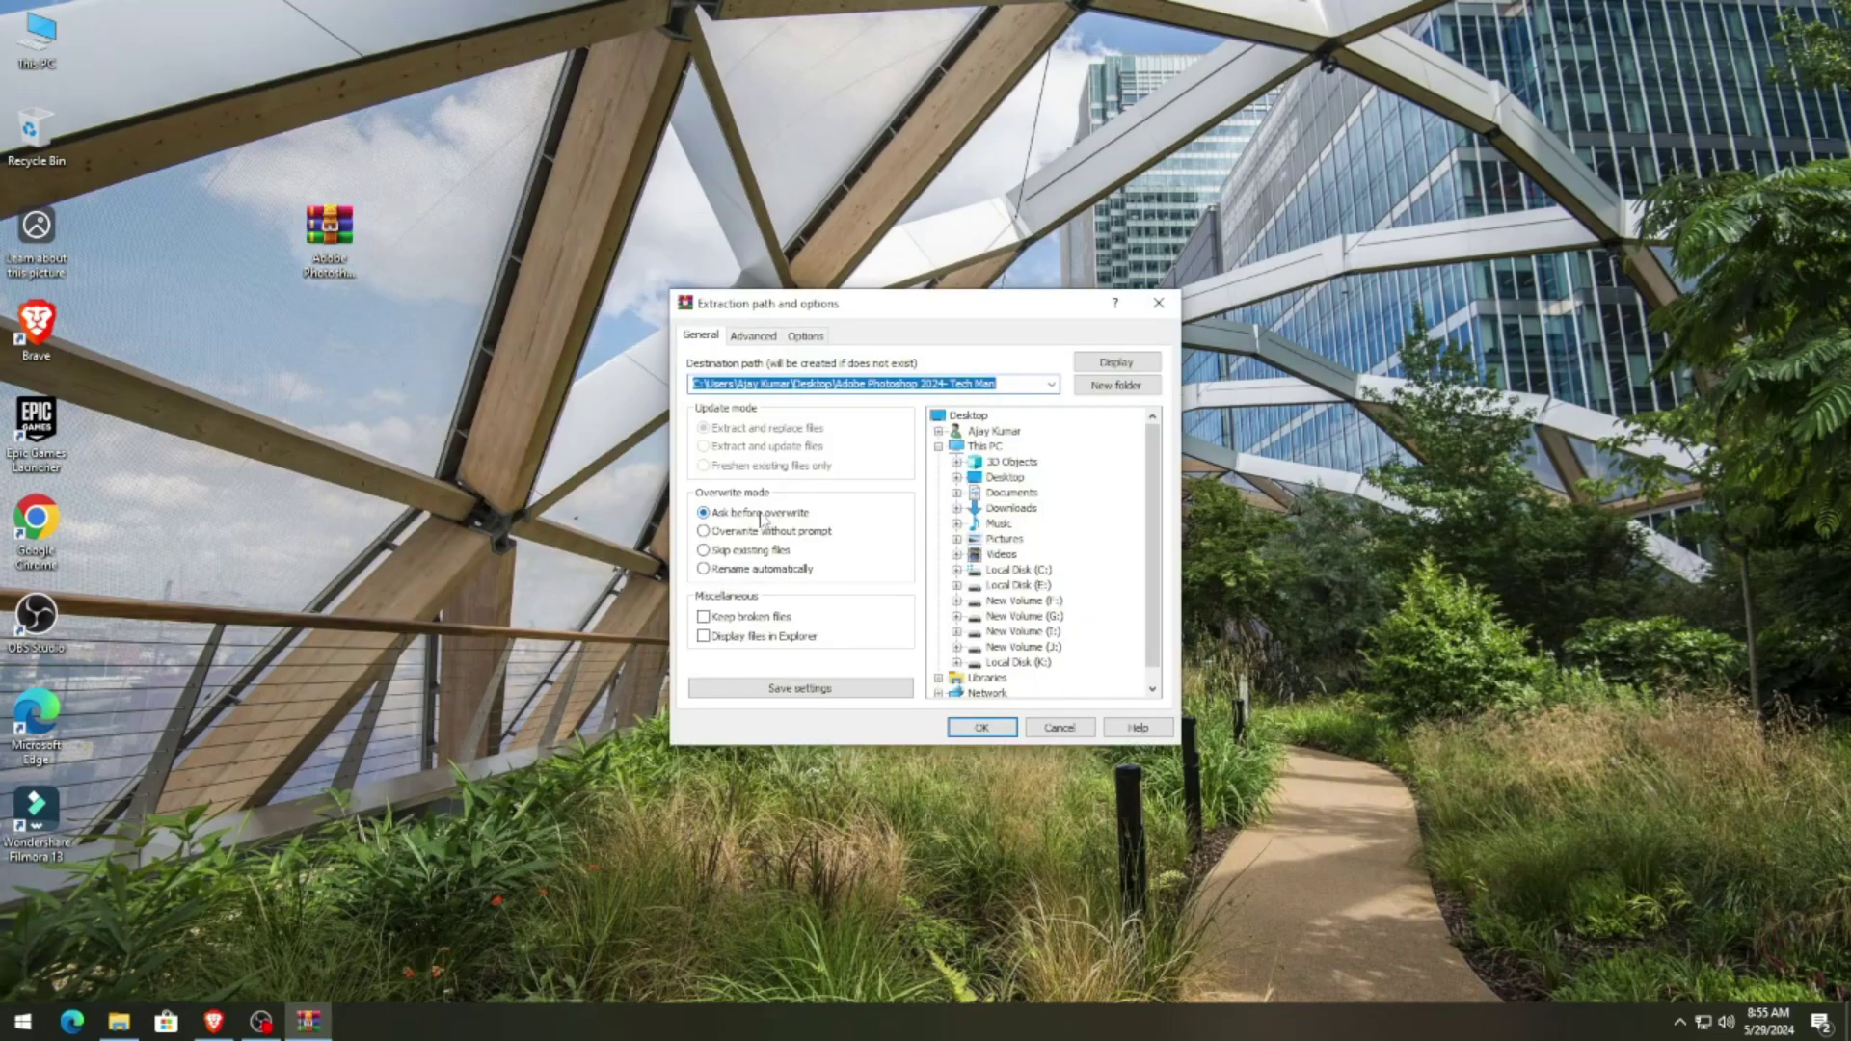
left_click(972, 731)
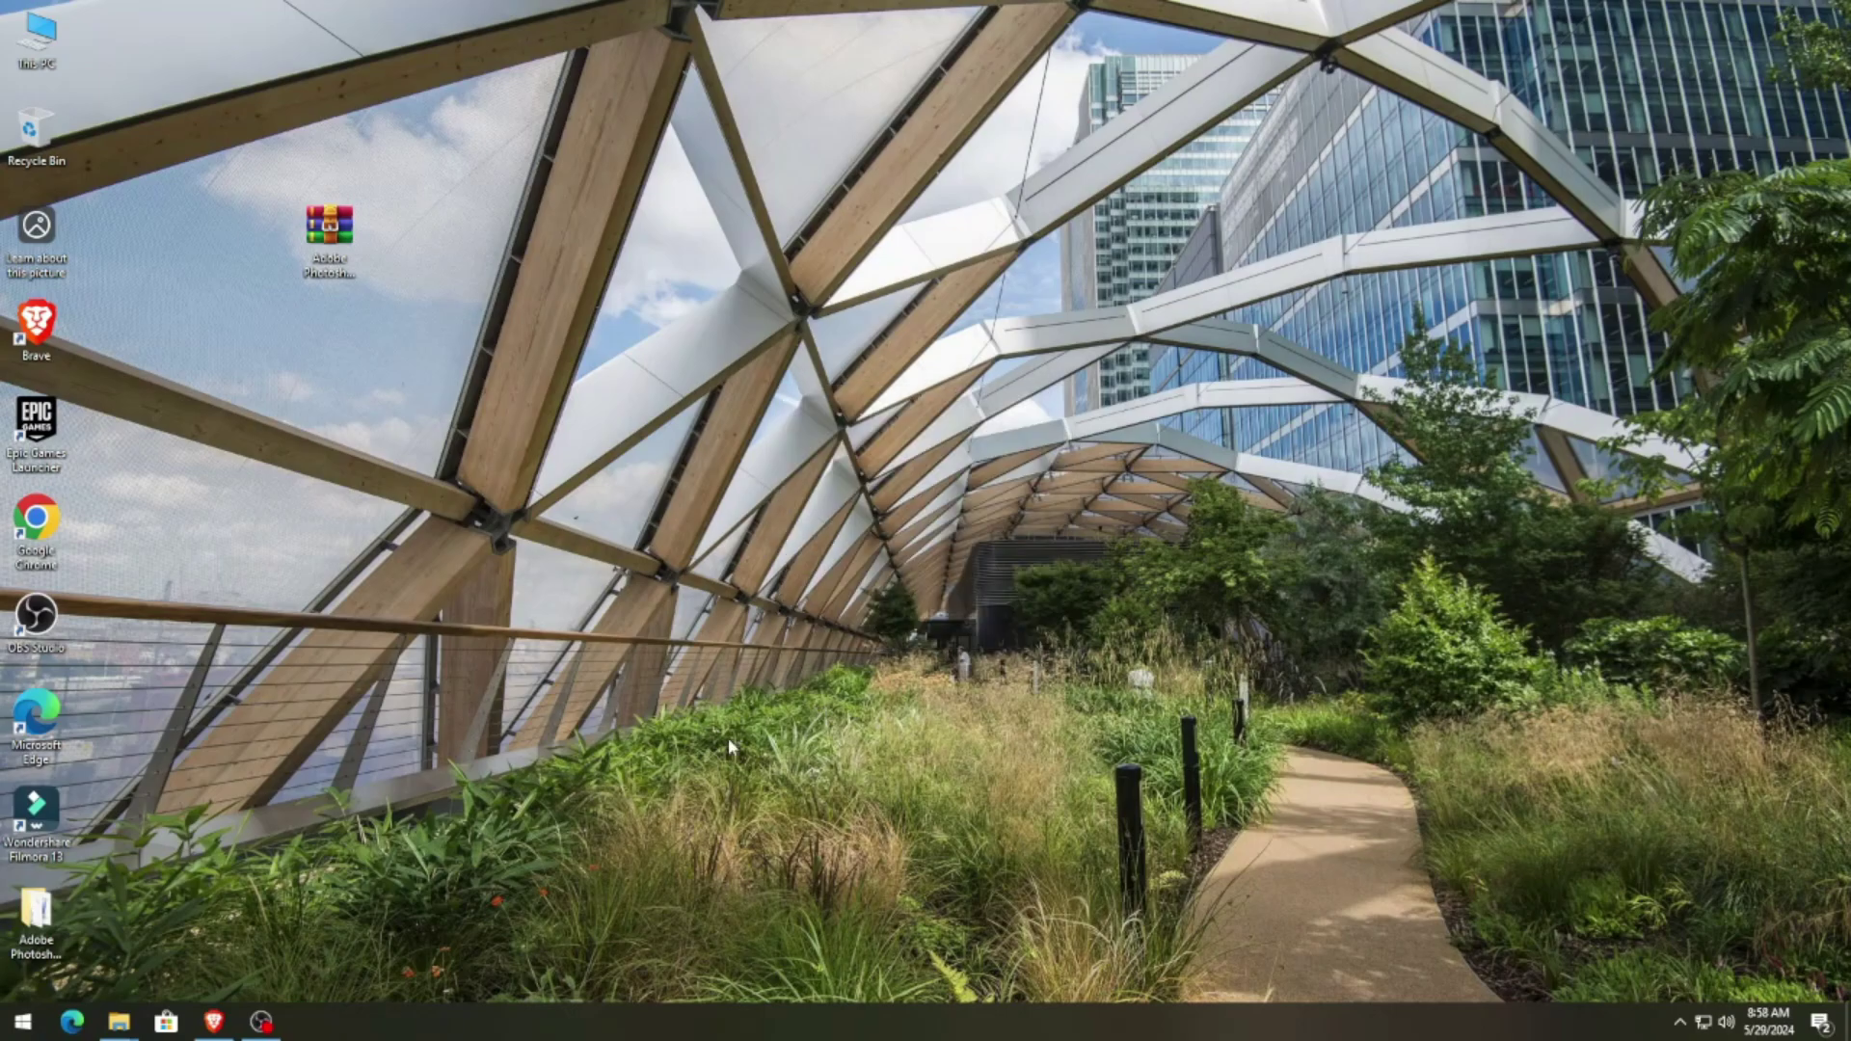
Move the extracted Adobe Photoshop 2024 folder to the desktop centre and open it
left_click_drag(68, 945, 578, 551)
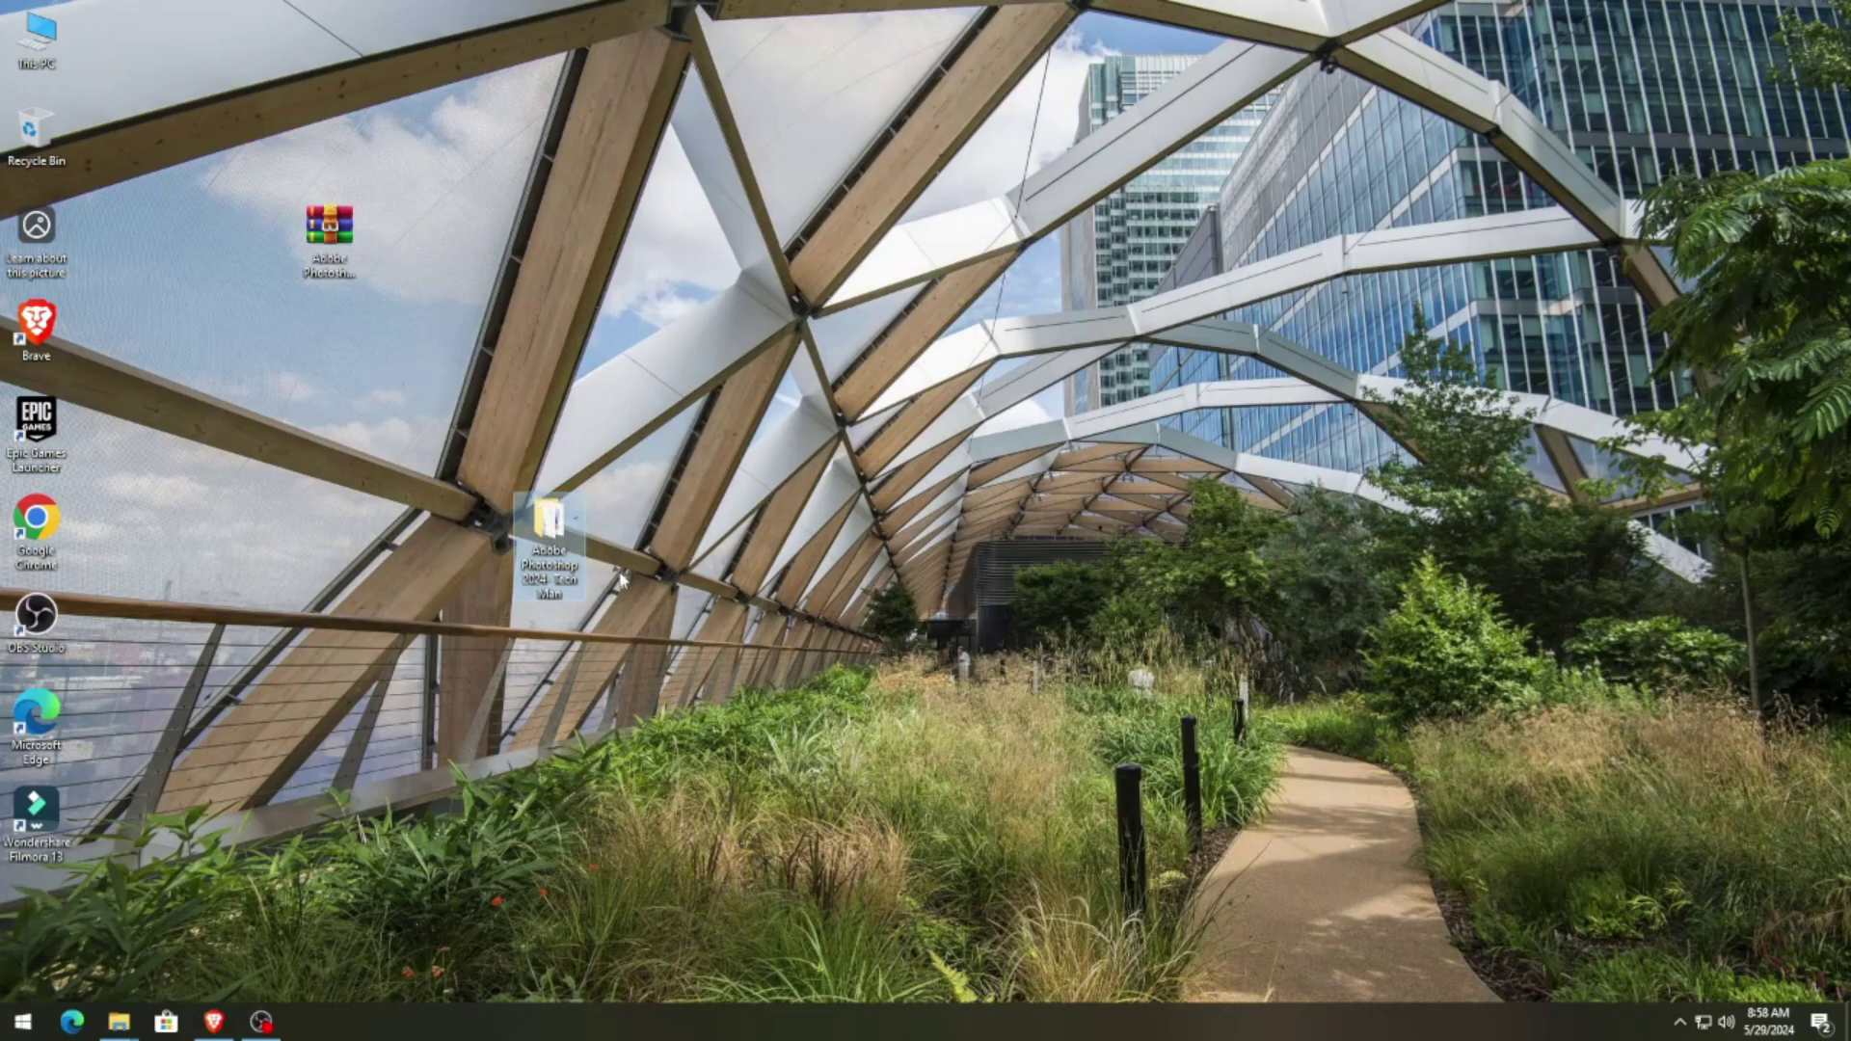
right_click(563, 528)
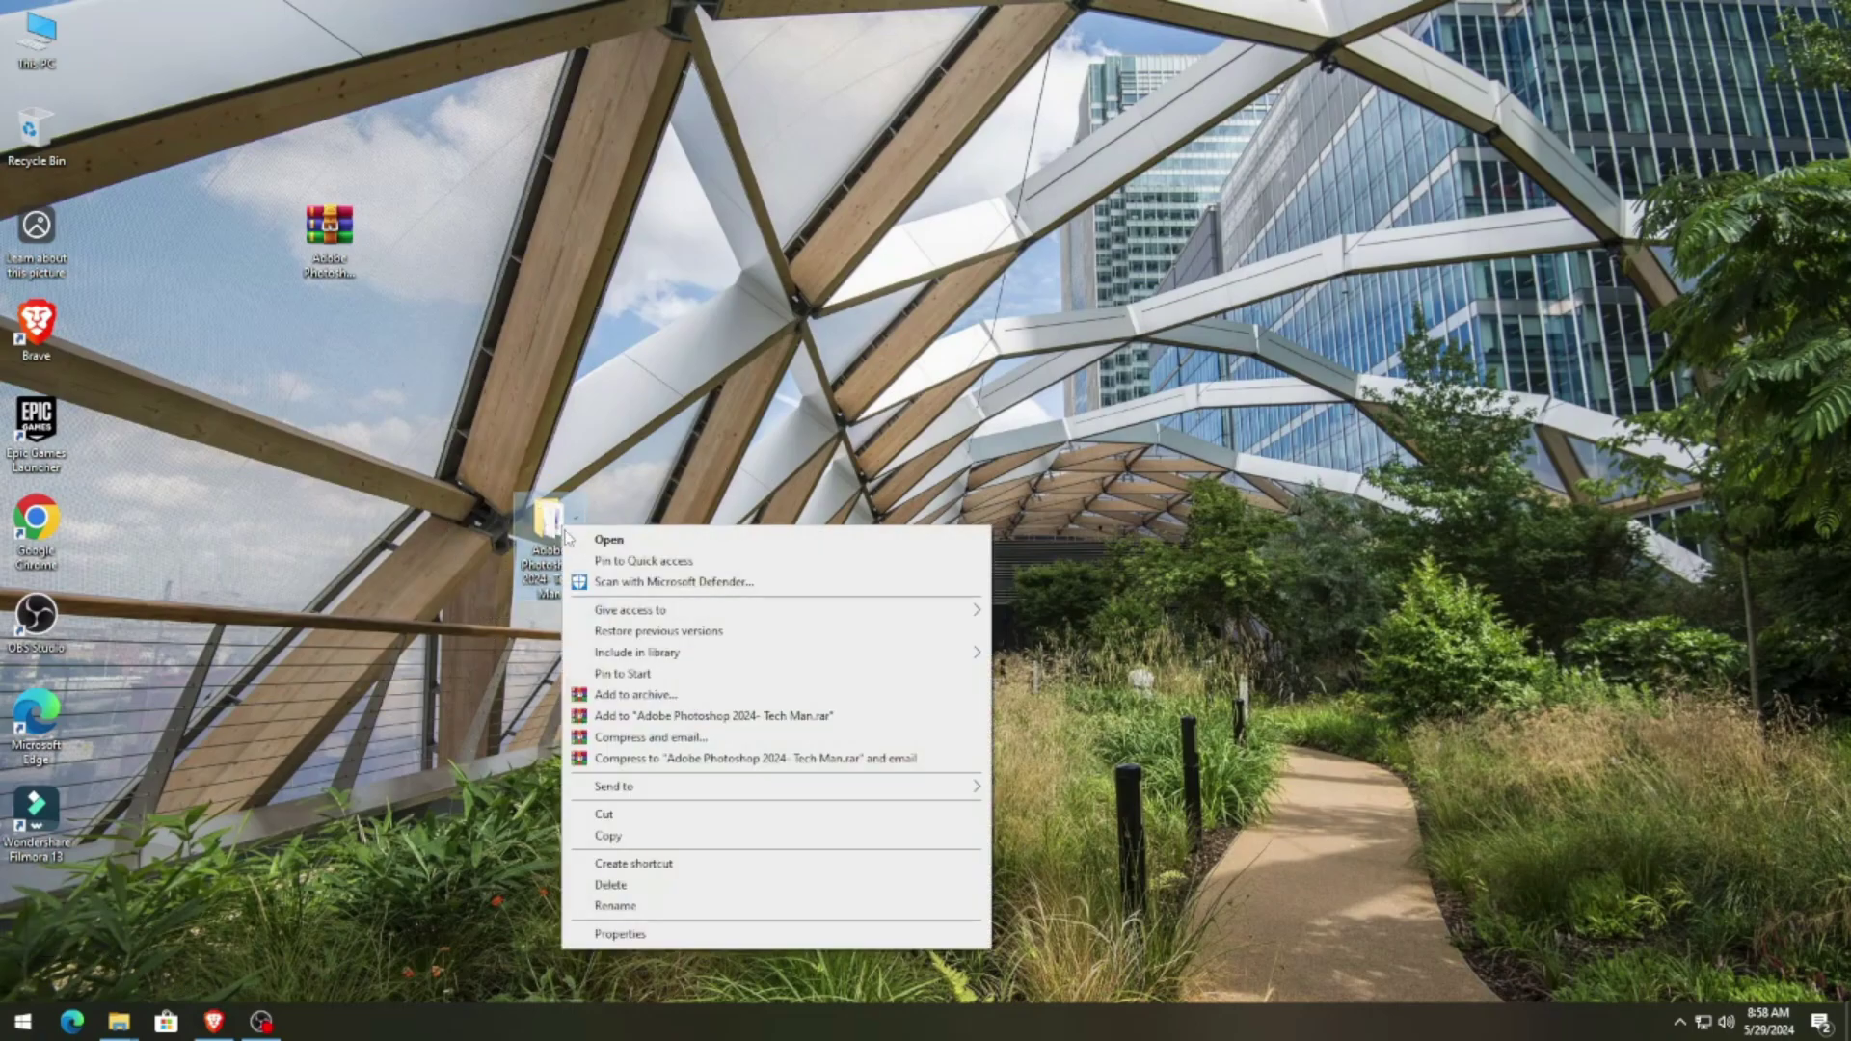
left_click(617, 541)
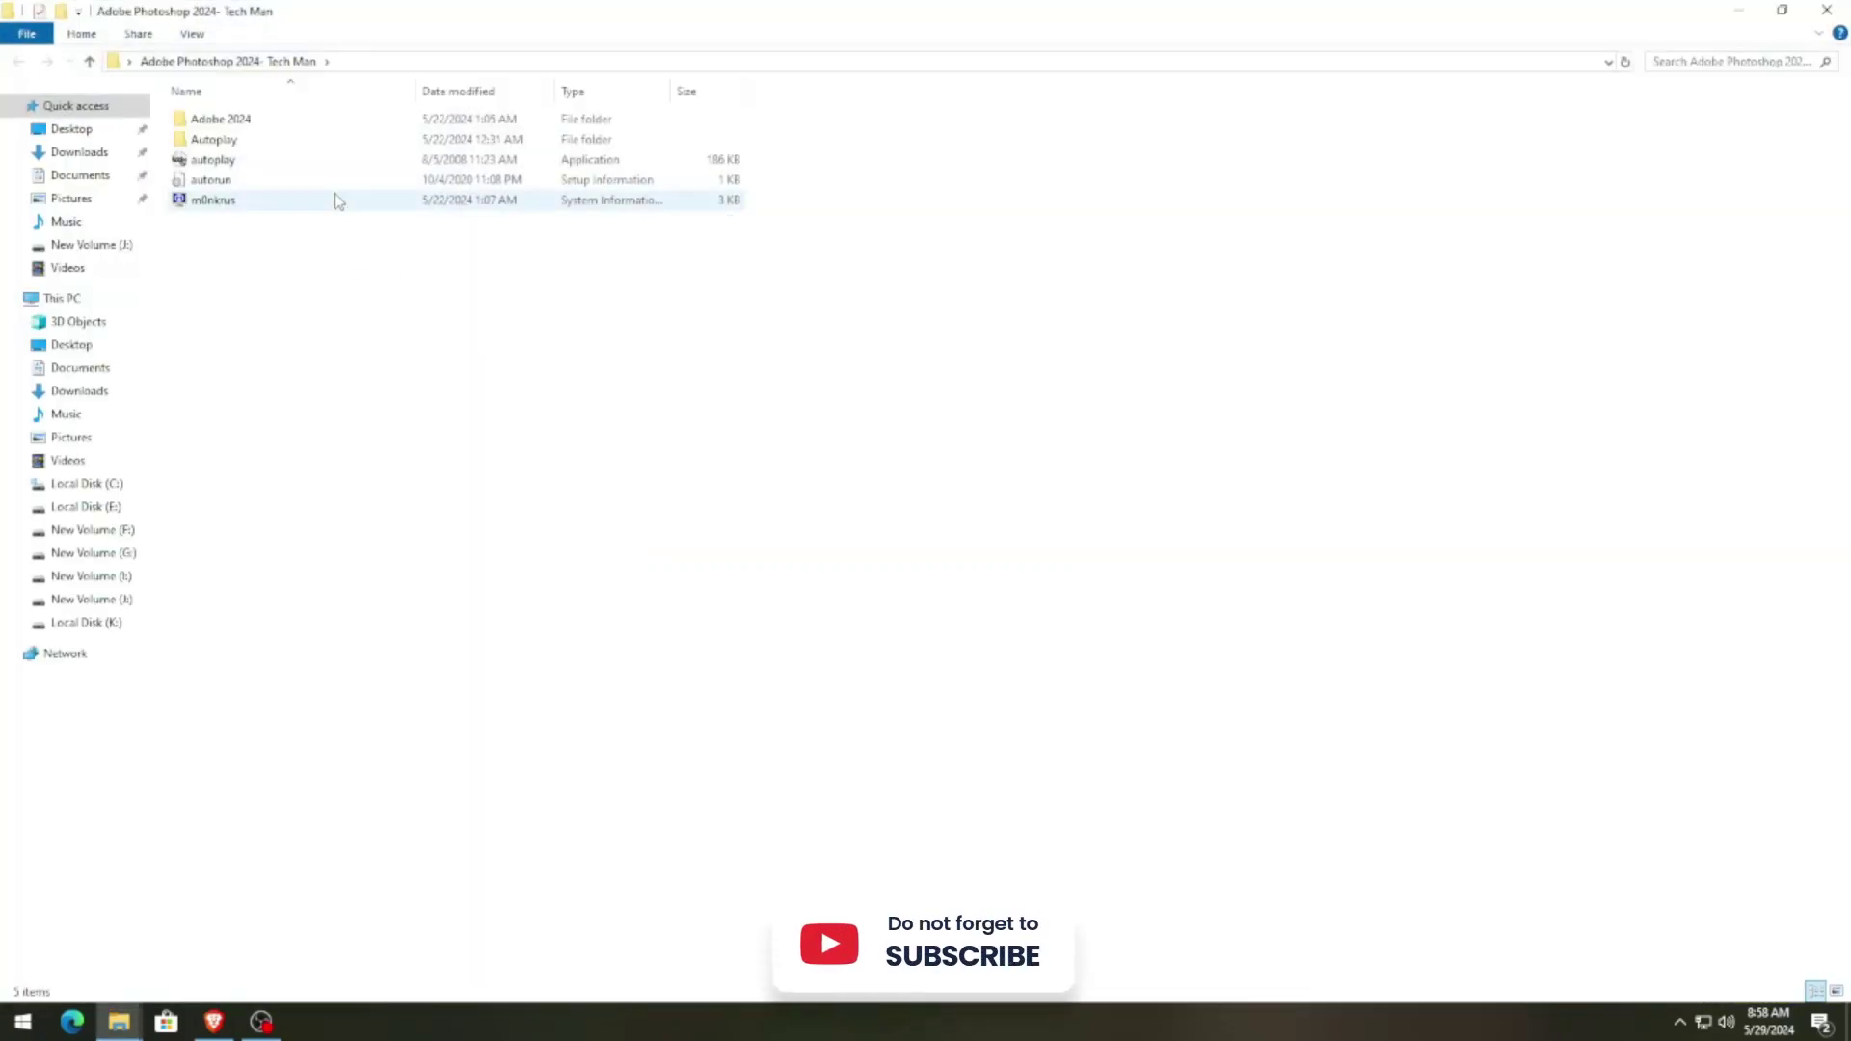
Run the folder's autoplay setup to bring up the Photoshop 2024 installer
left_click_drag(261, 245, 179, 114)
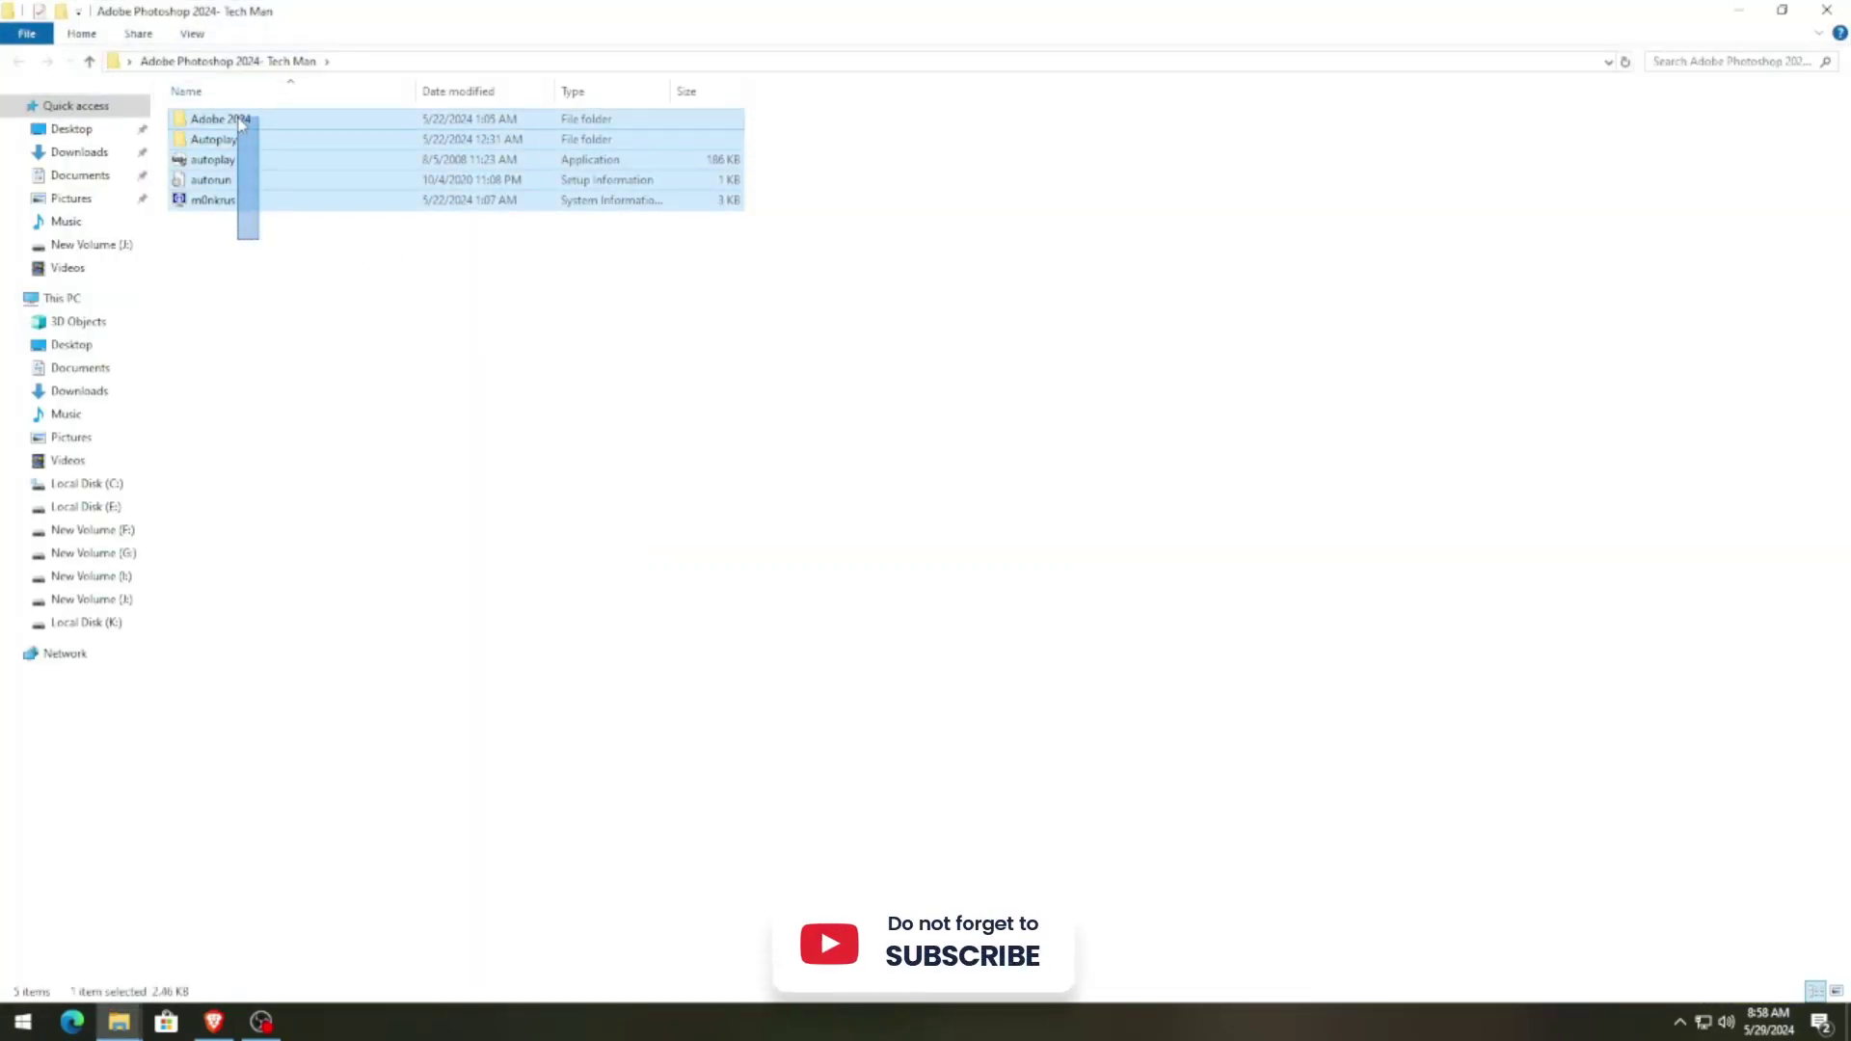
left_click(363, 310)
left_click(230, 161)
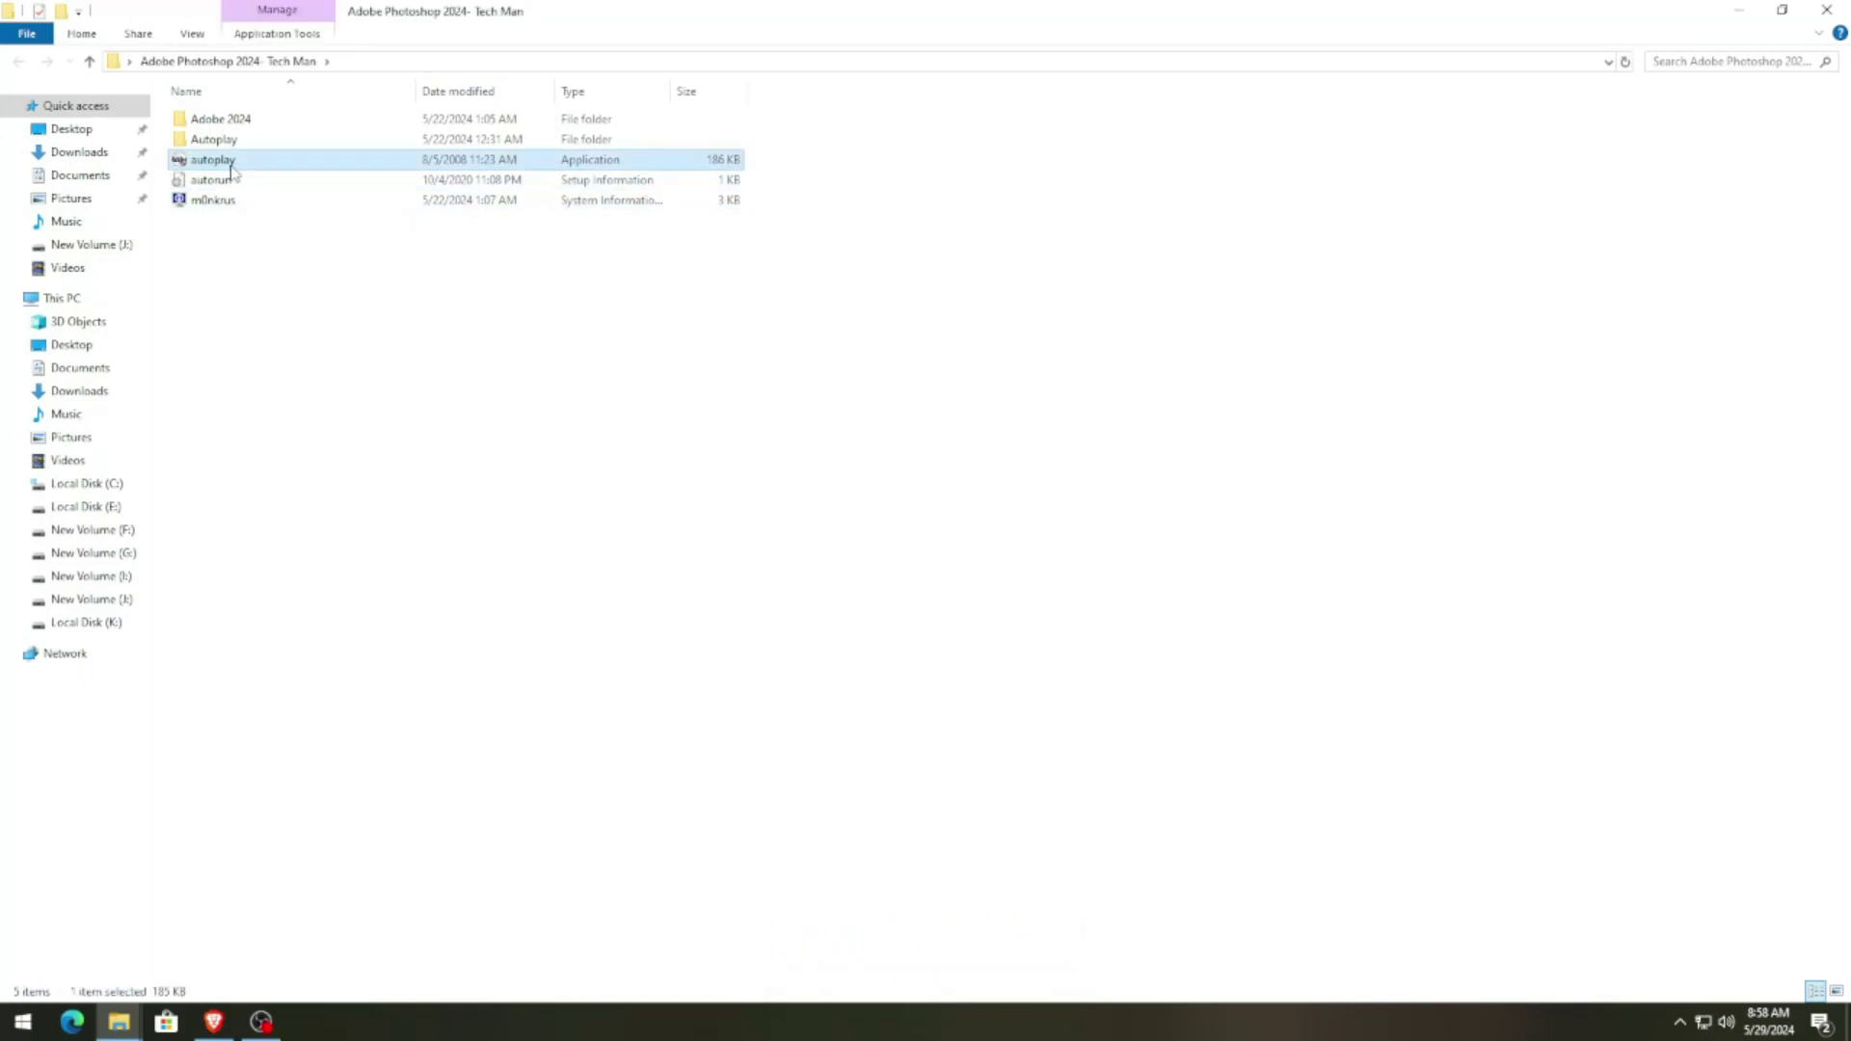
right_click(256, 167)
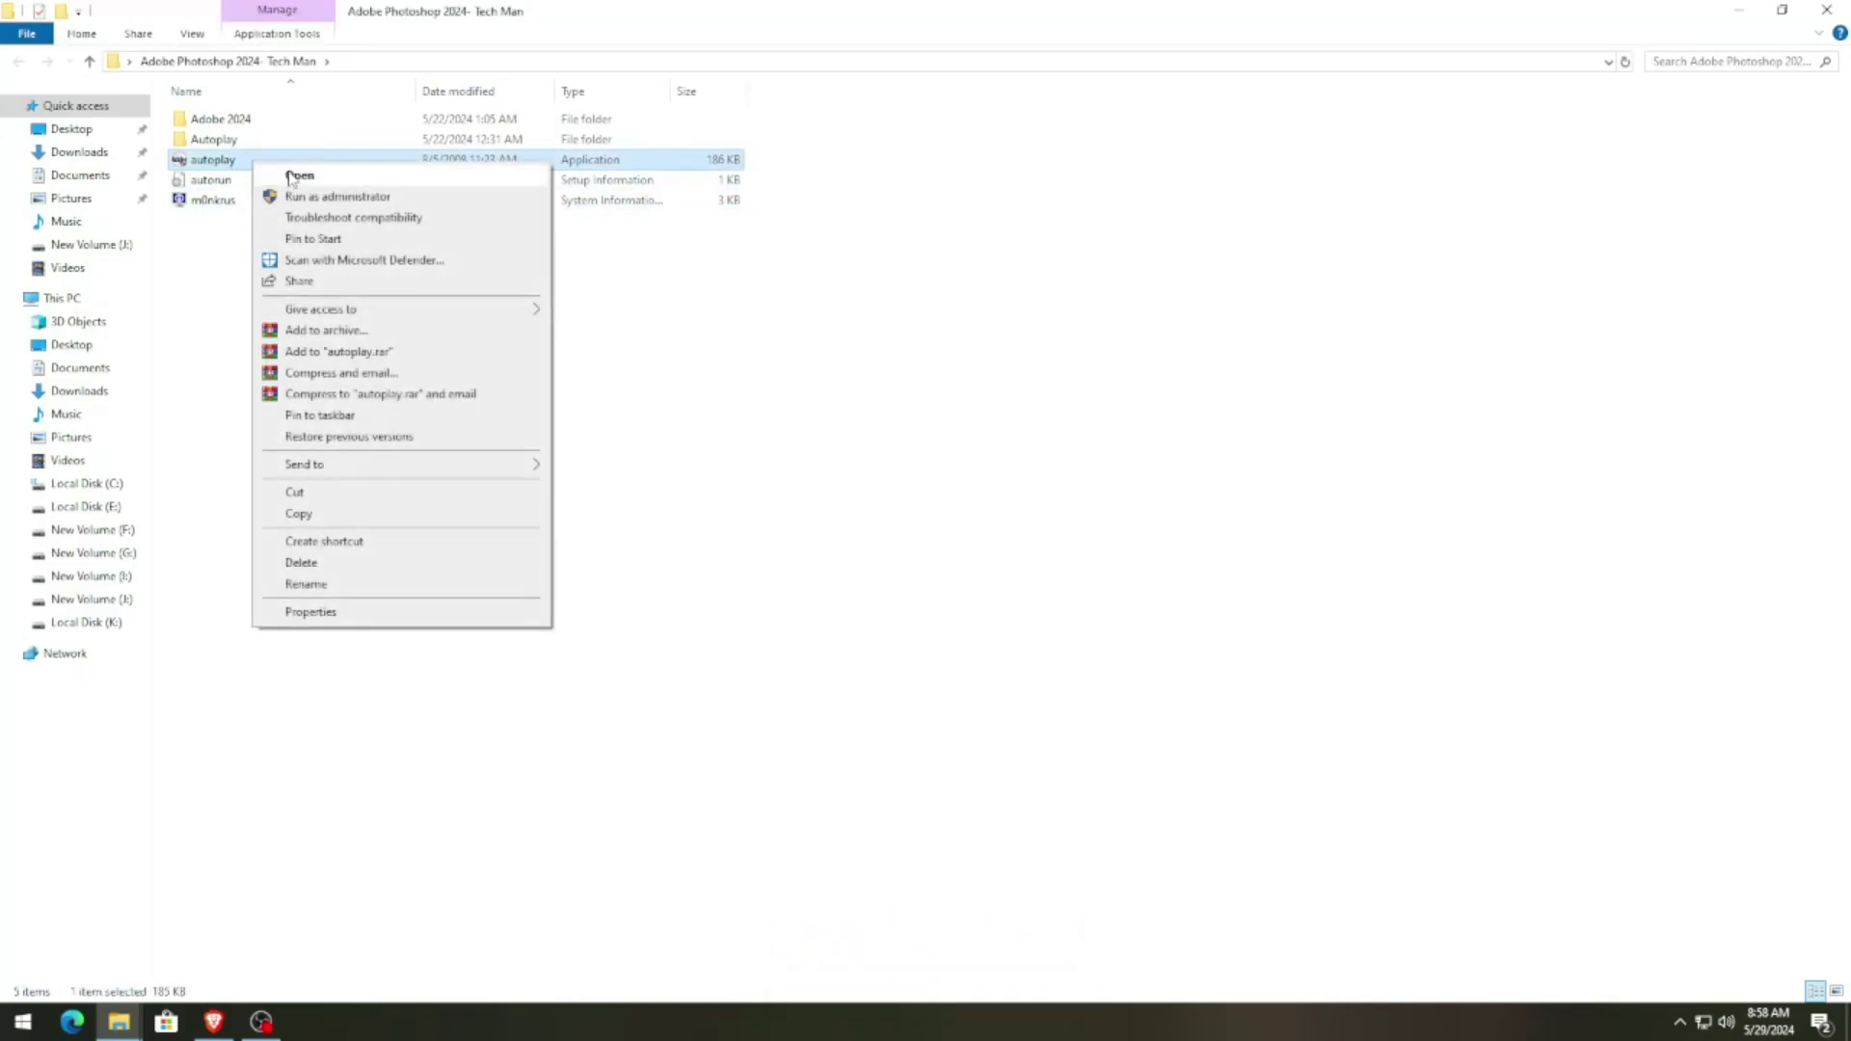
left_click(292, 177)
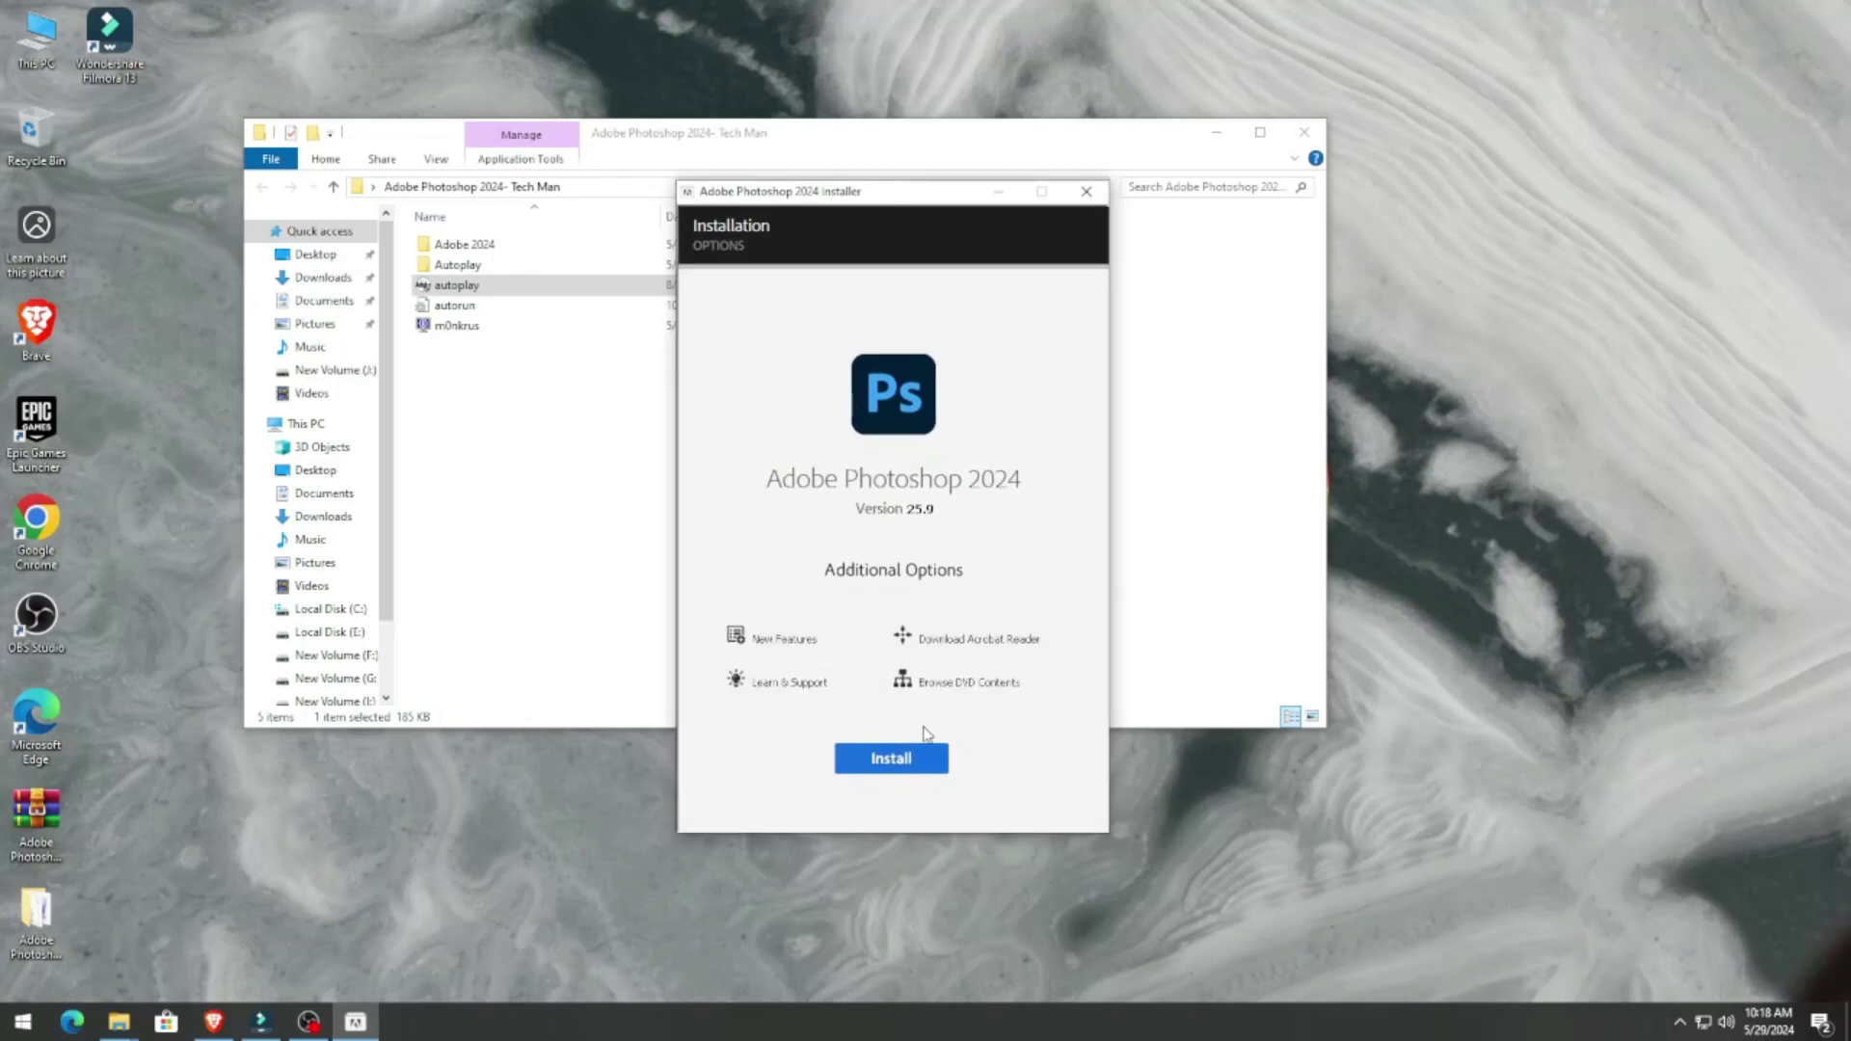
Install Photoshop 2024 version 25.9 in English at the default location, then close the installer
left_click(911, 762)
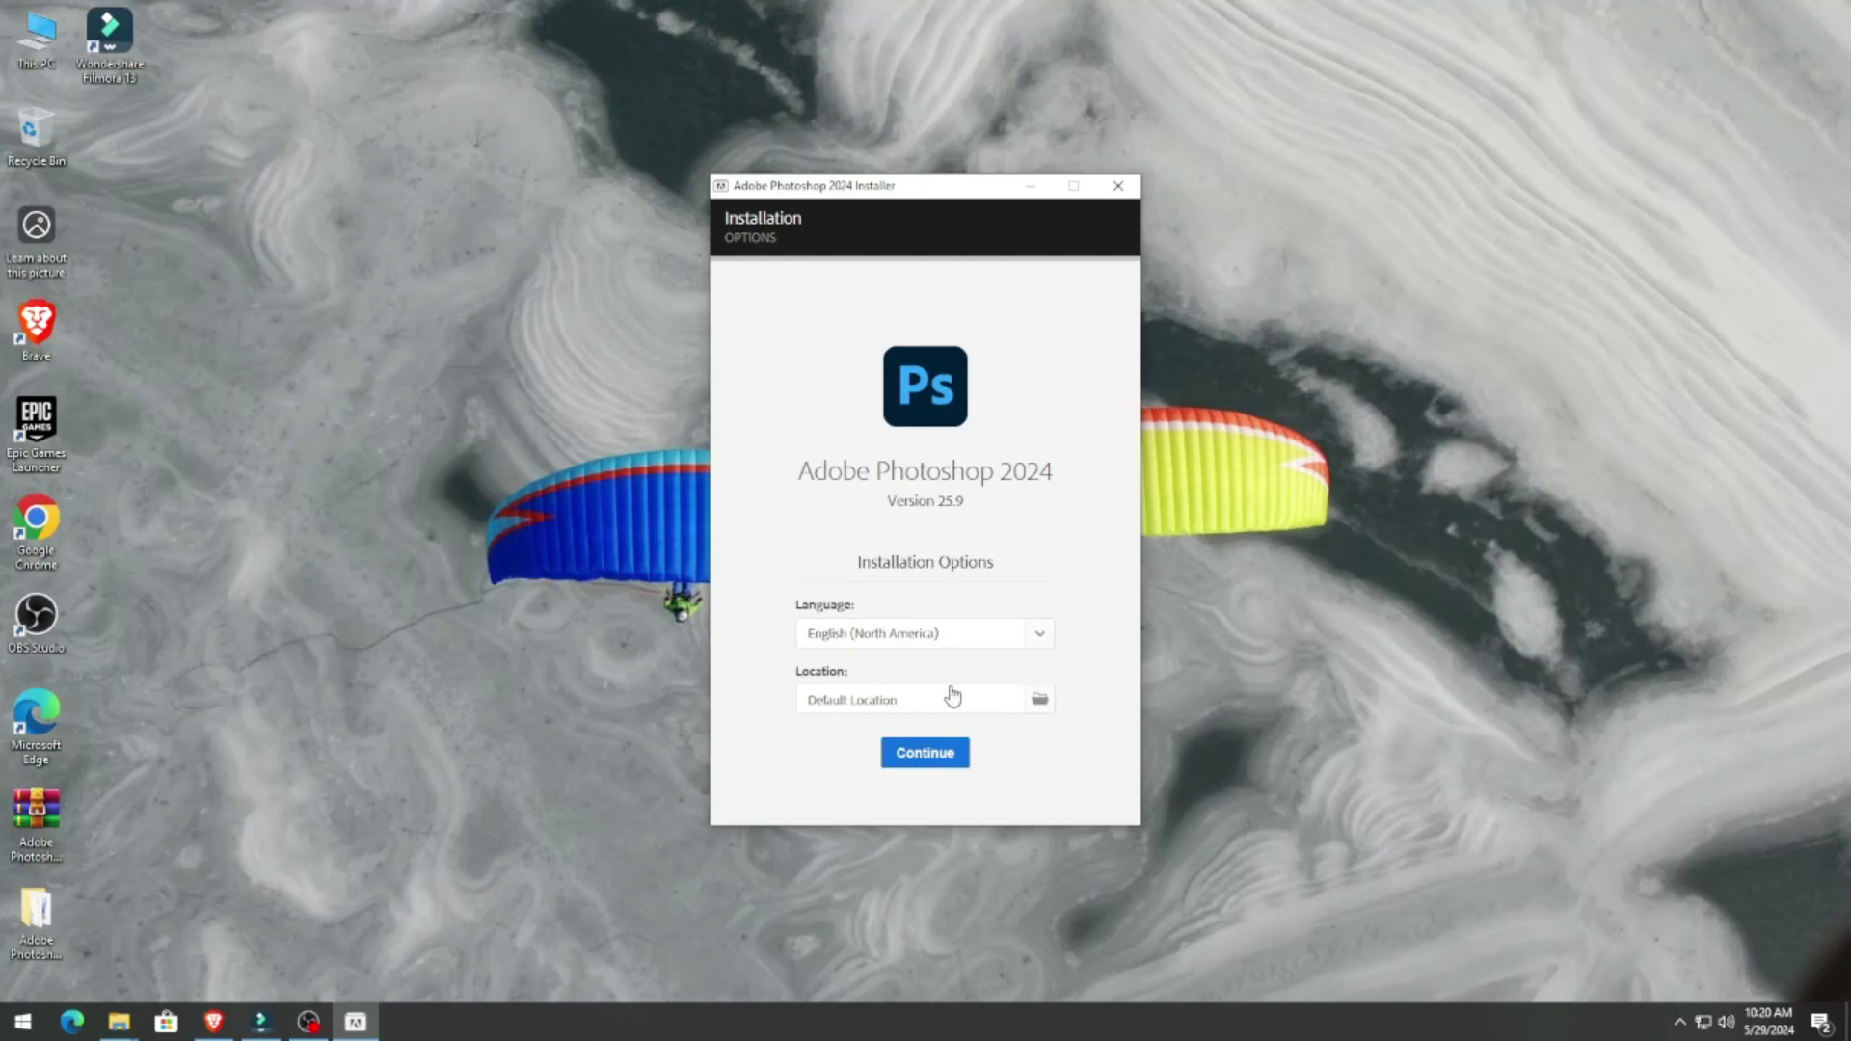
left_click(906, 756)
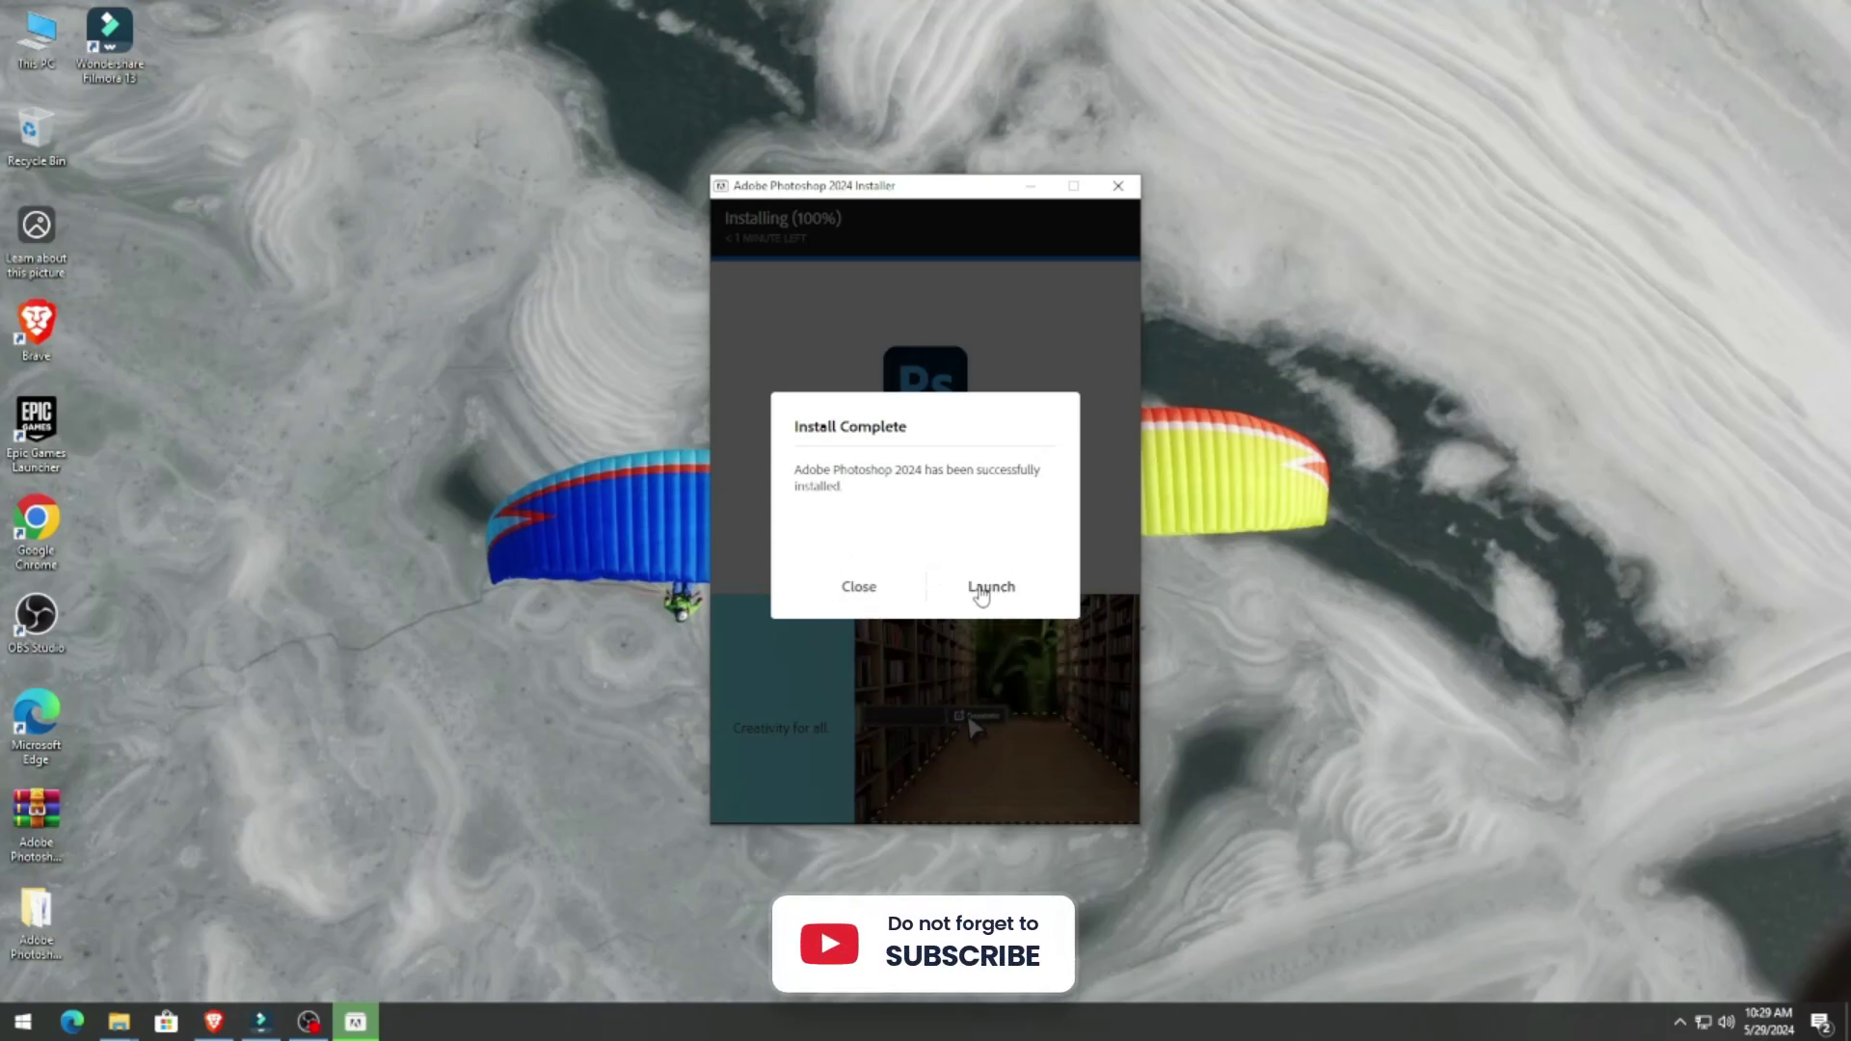
left_click(868, 588)
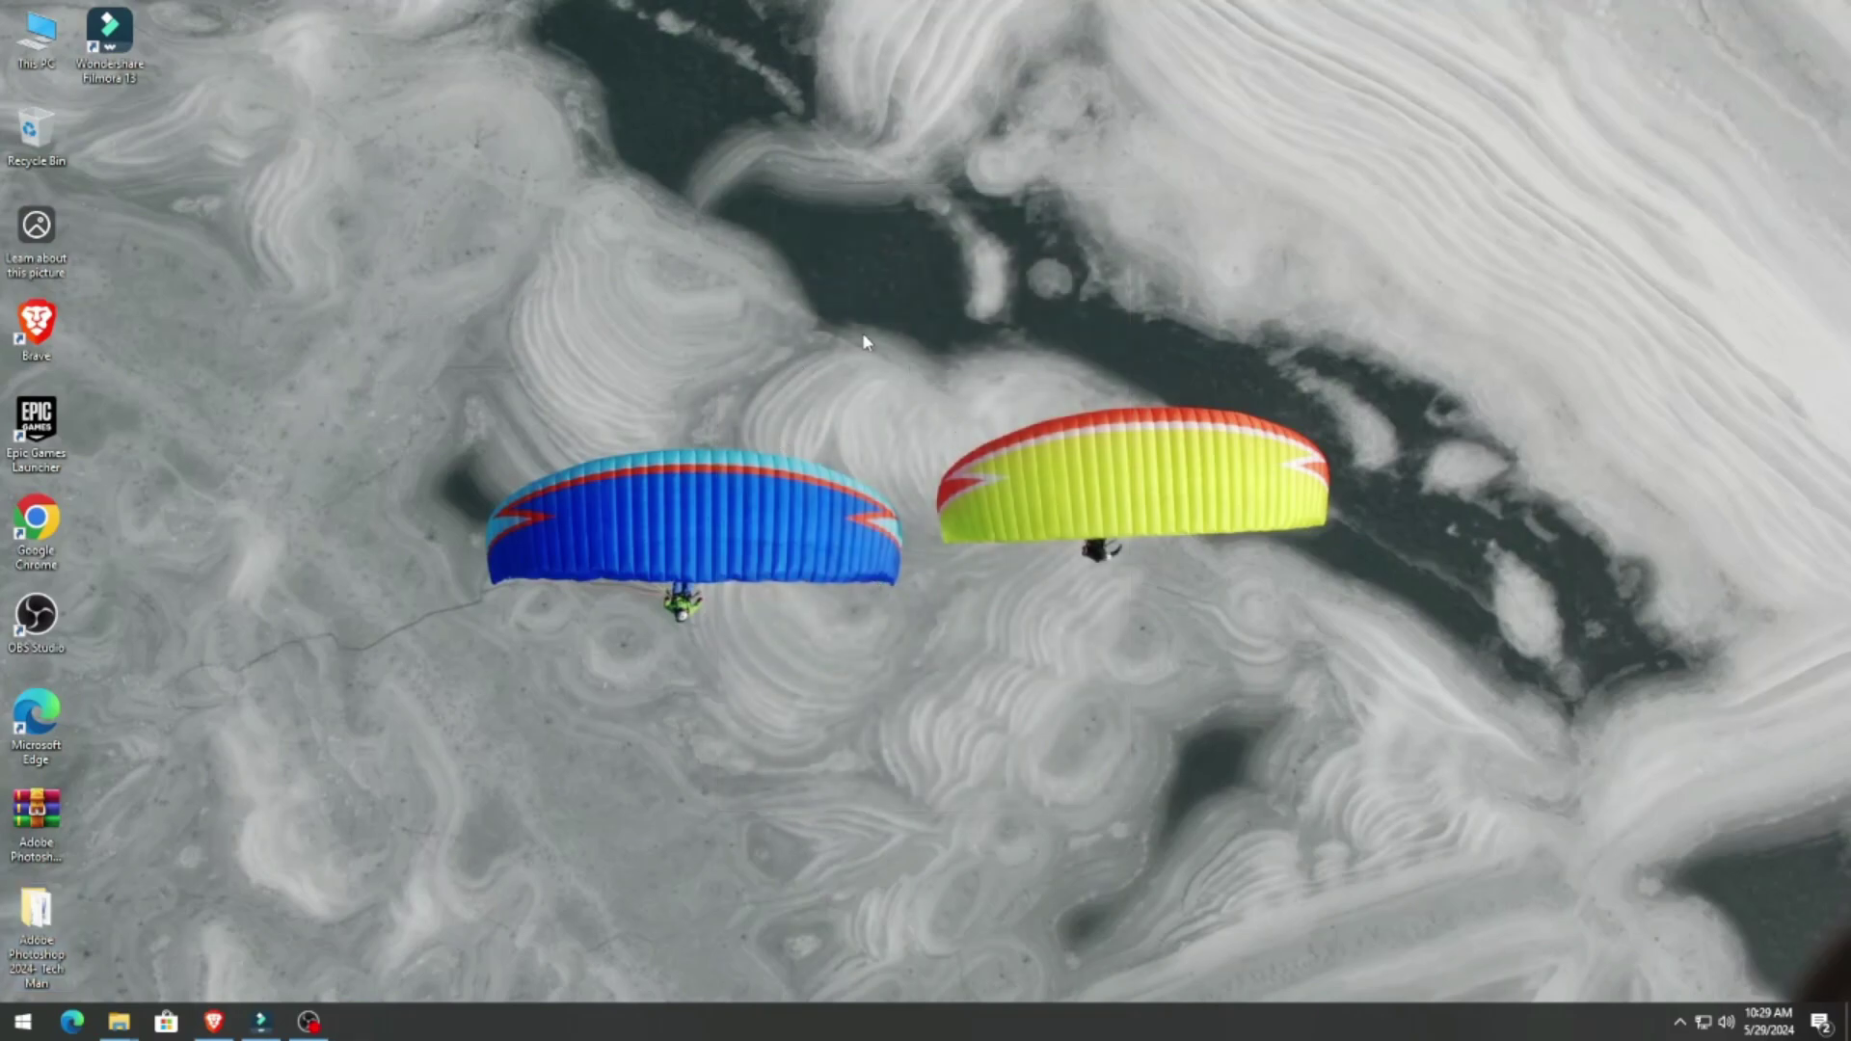
Refresh the desktop and launch Adobe Photoshop 2024 from the Start menu's Recently added list
right_click(867, 340)
left_click(926, 400)
key("super")
left_click(474, 748)
left_click(23, 1021)
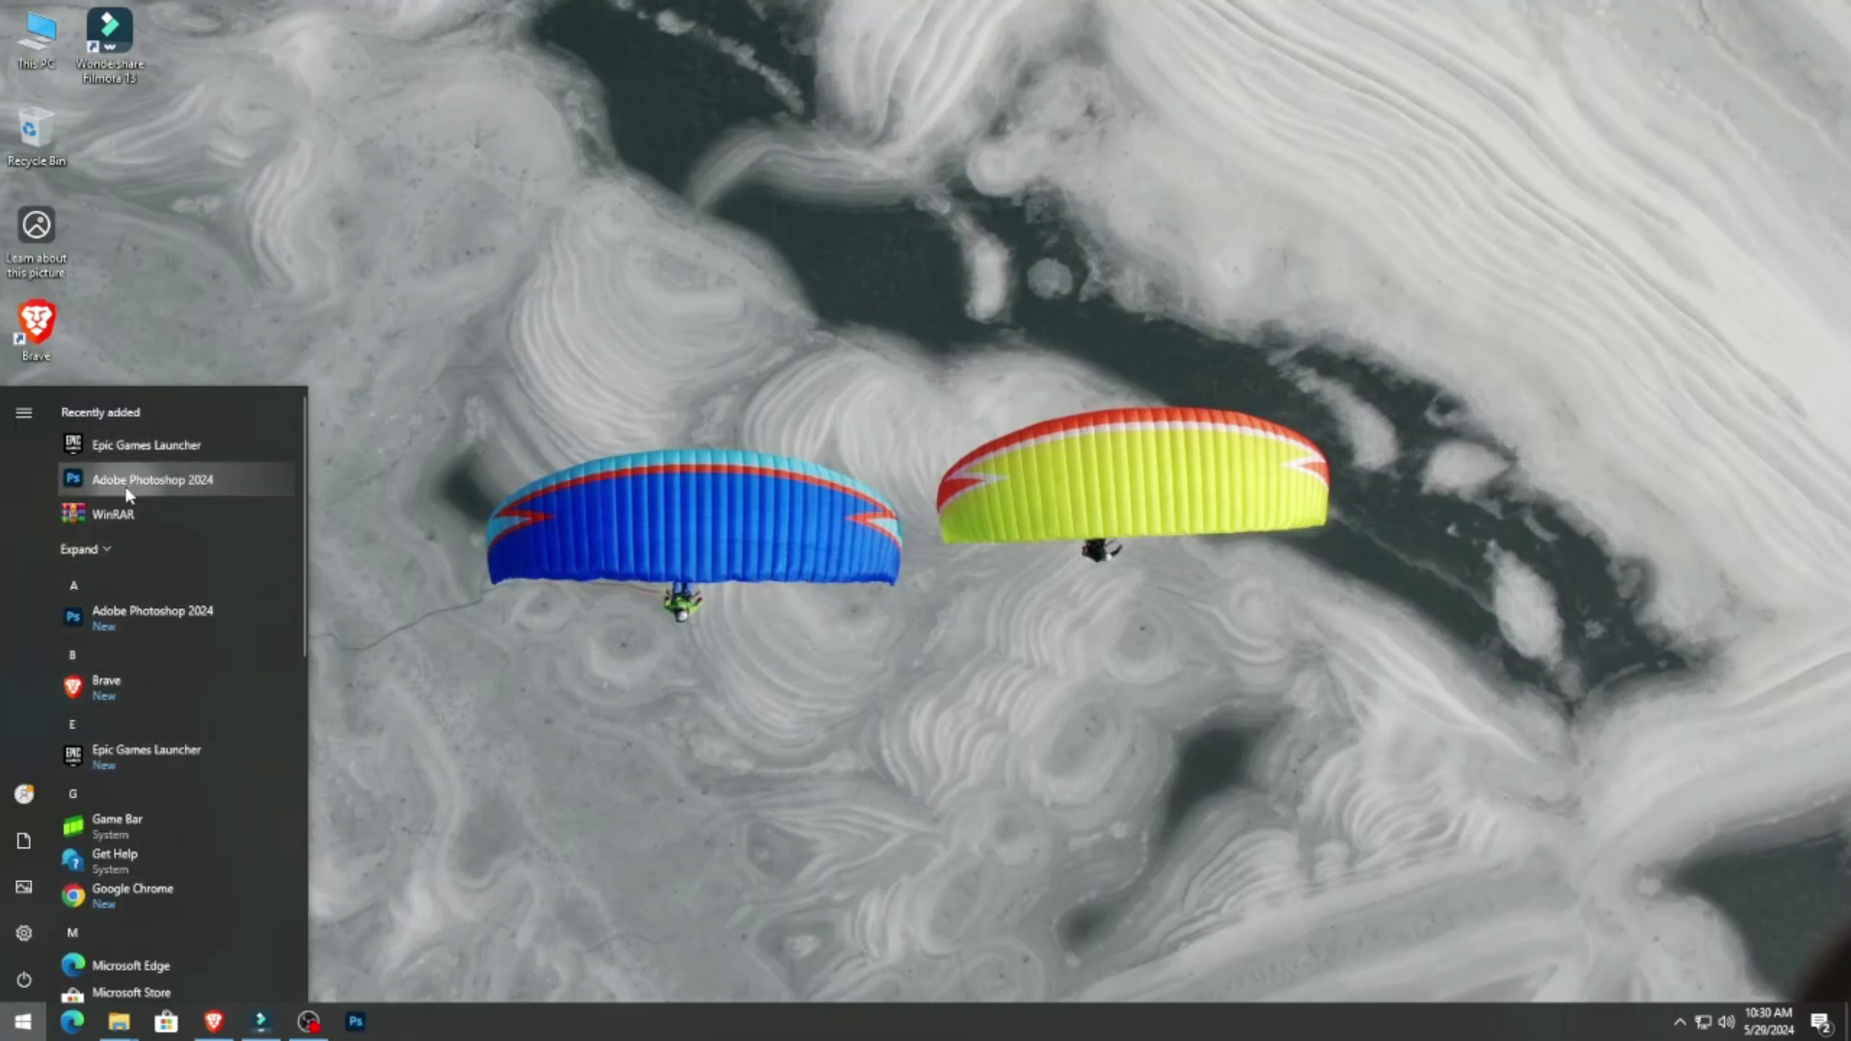
left_click(188, 482)
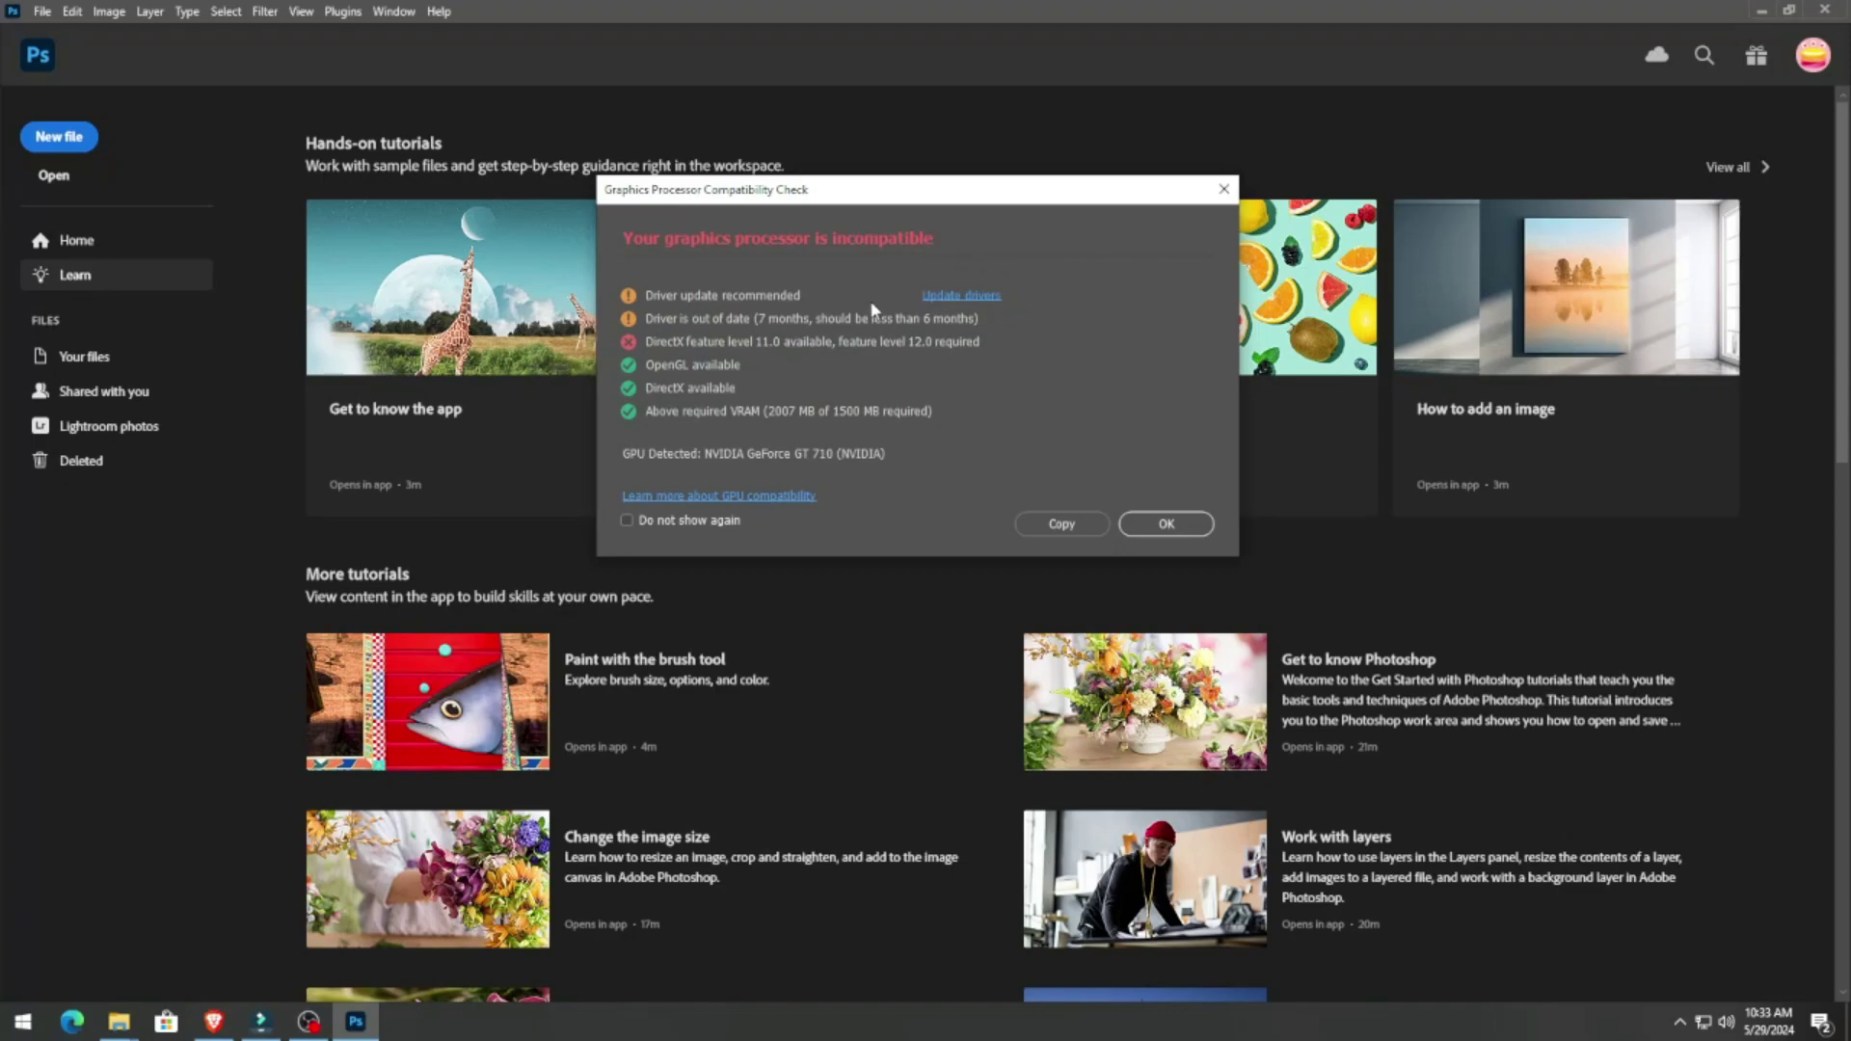
Dismiss the graphics processor compatibility warning and scroll through the Learn page tutorials
left_click(1147, 526)
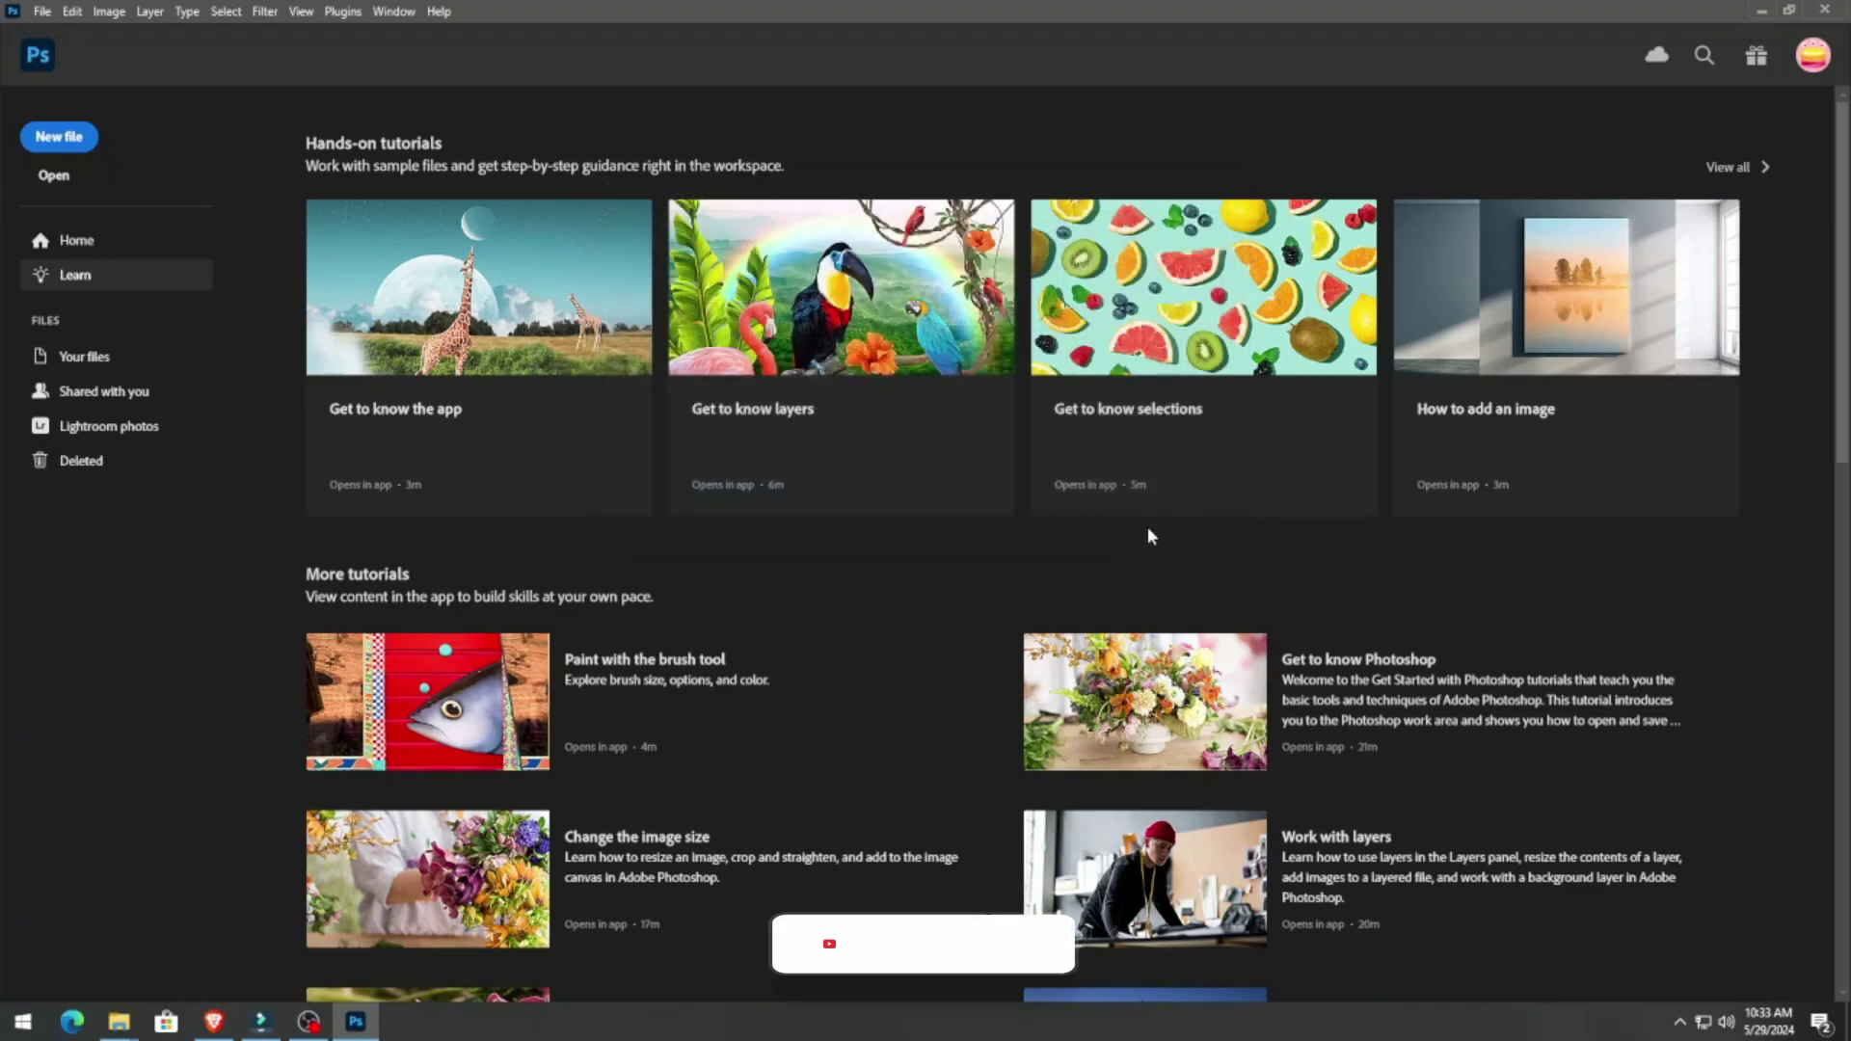
scroll(933, 598, "down", 4)
scroll(933, 598, "up", 3)
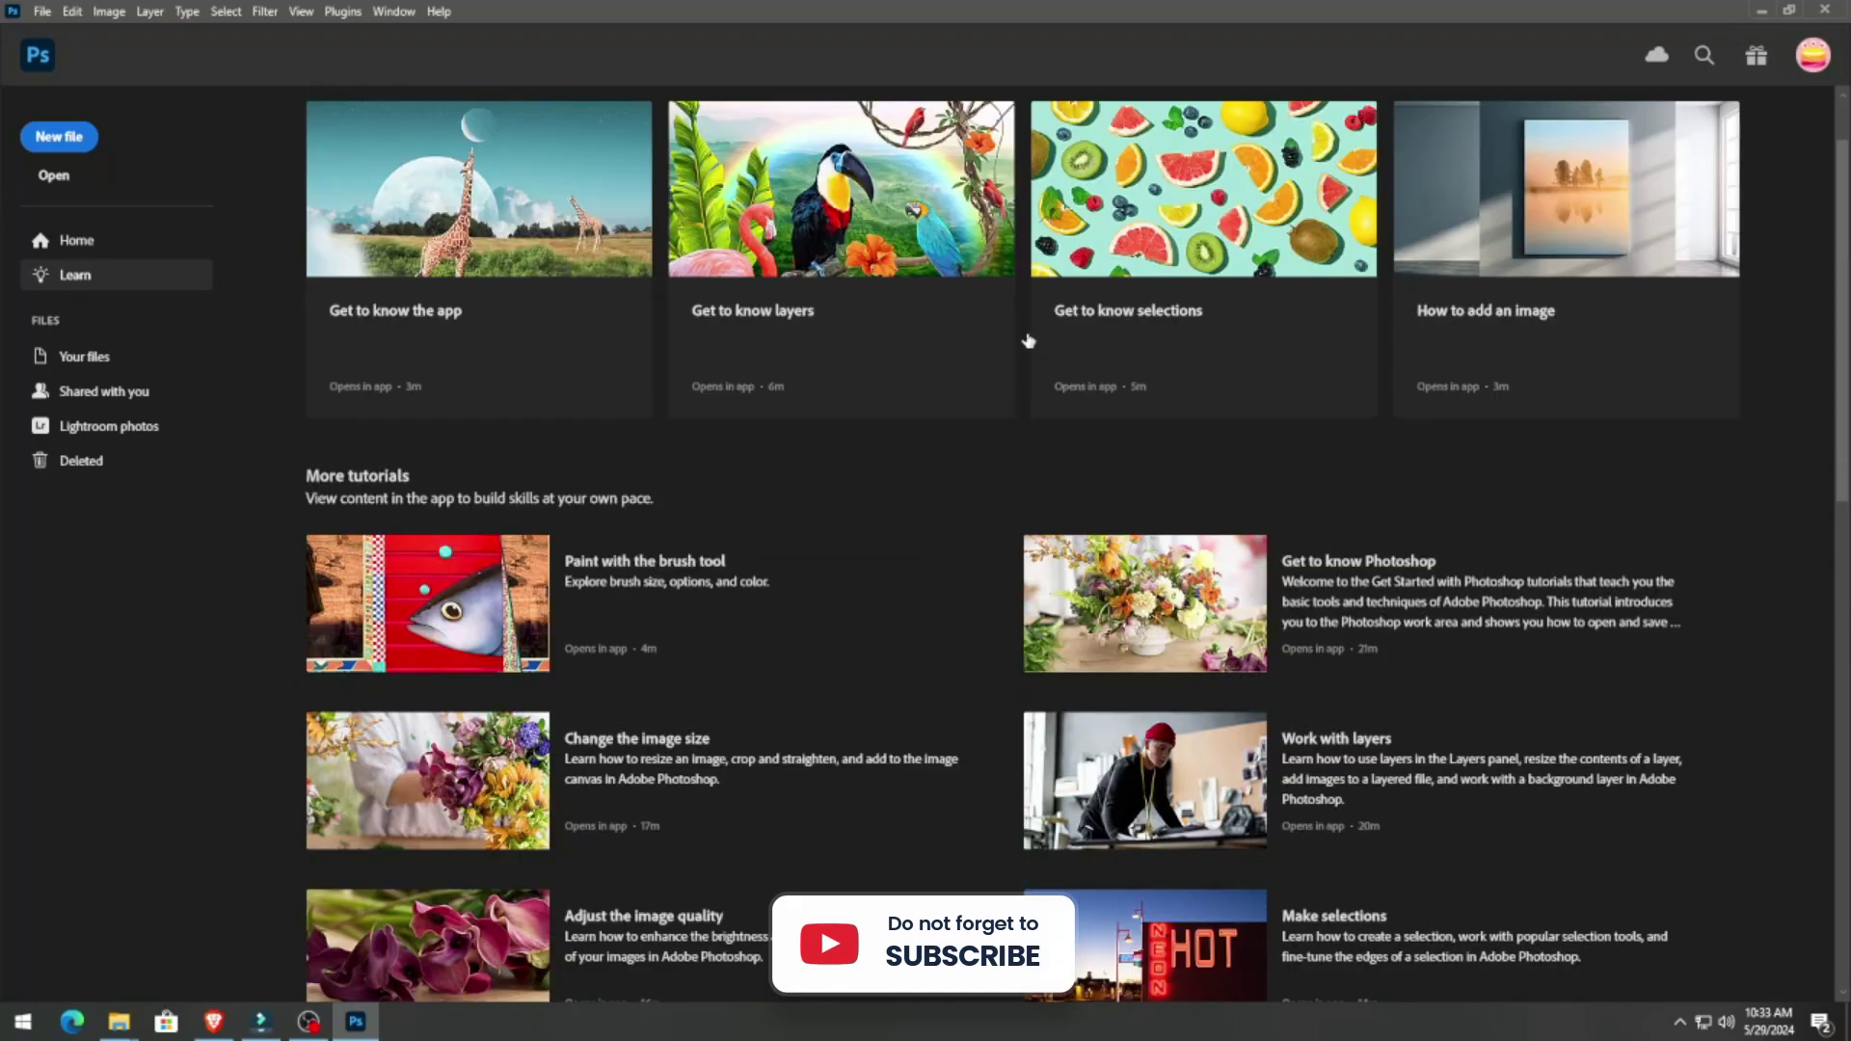
scroll(968, 603, "down", 4)
scroll(974, 627, "up", 4)
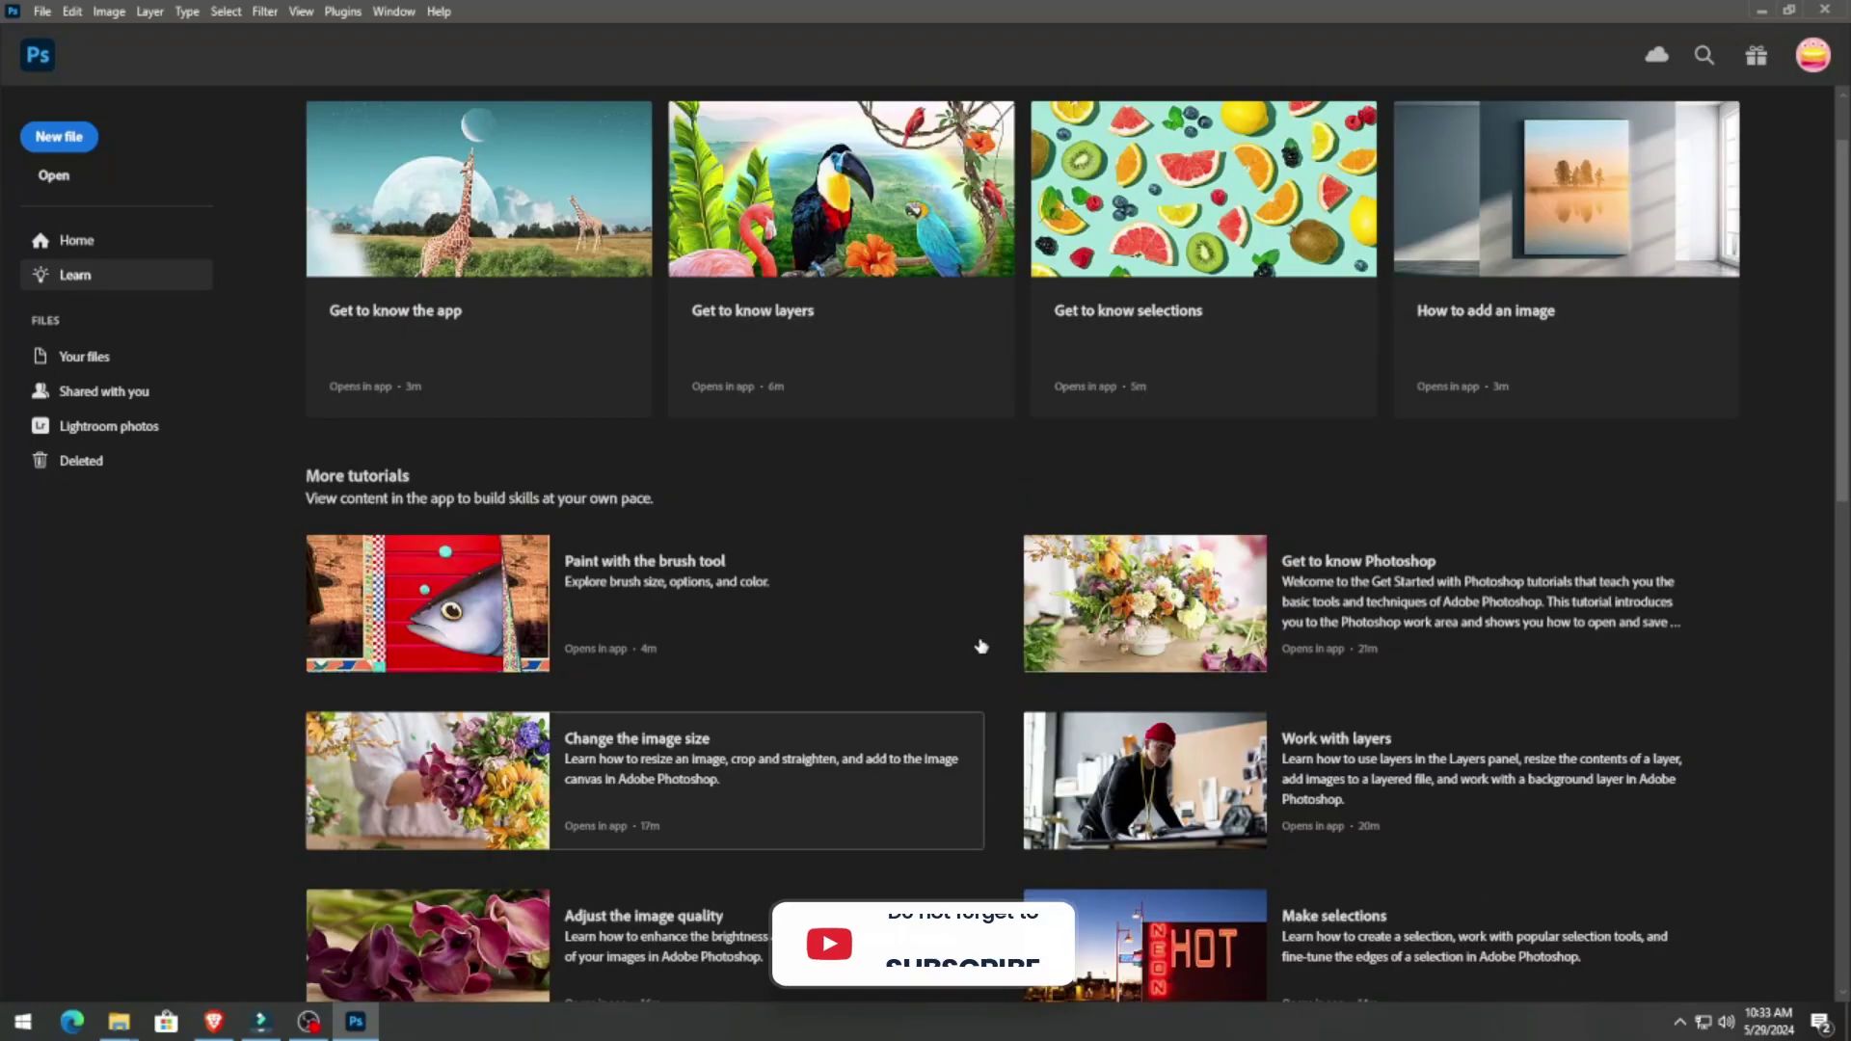
scroll(955, 507, "up", 1)
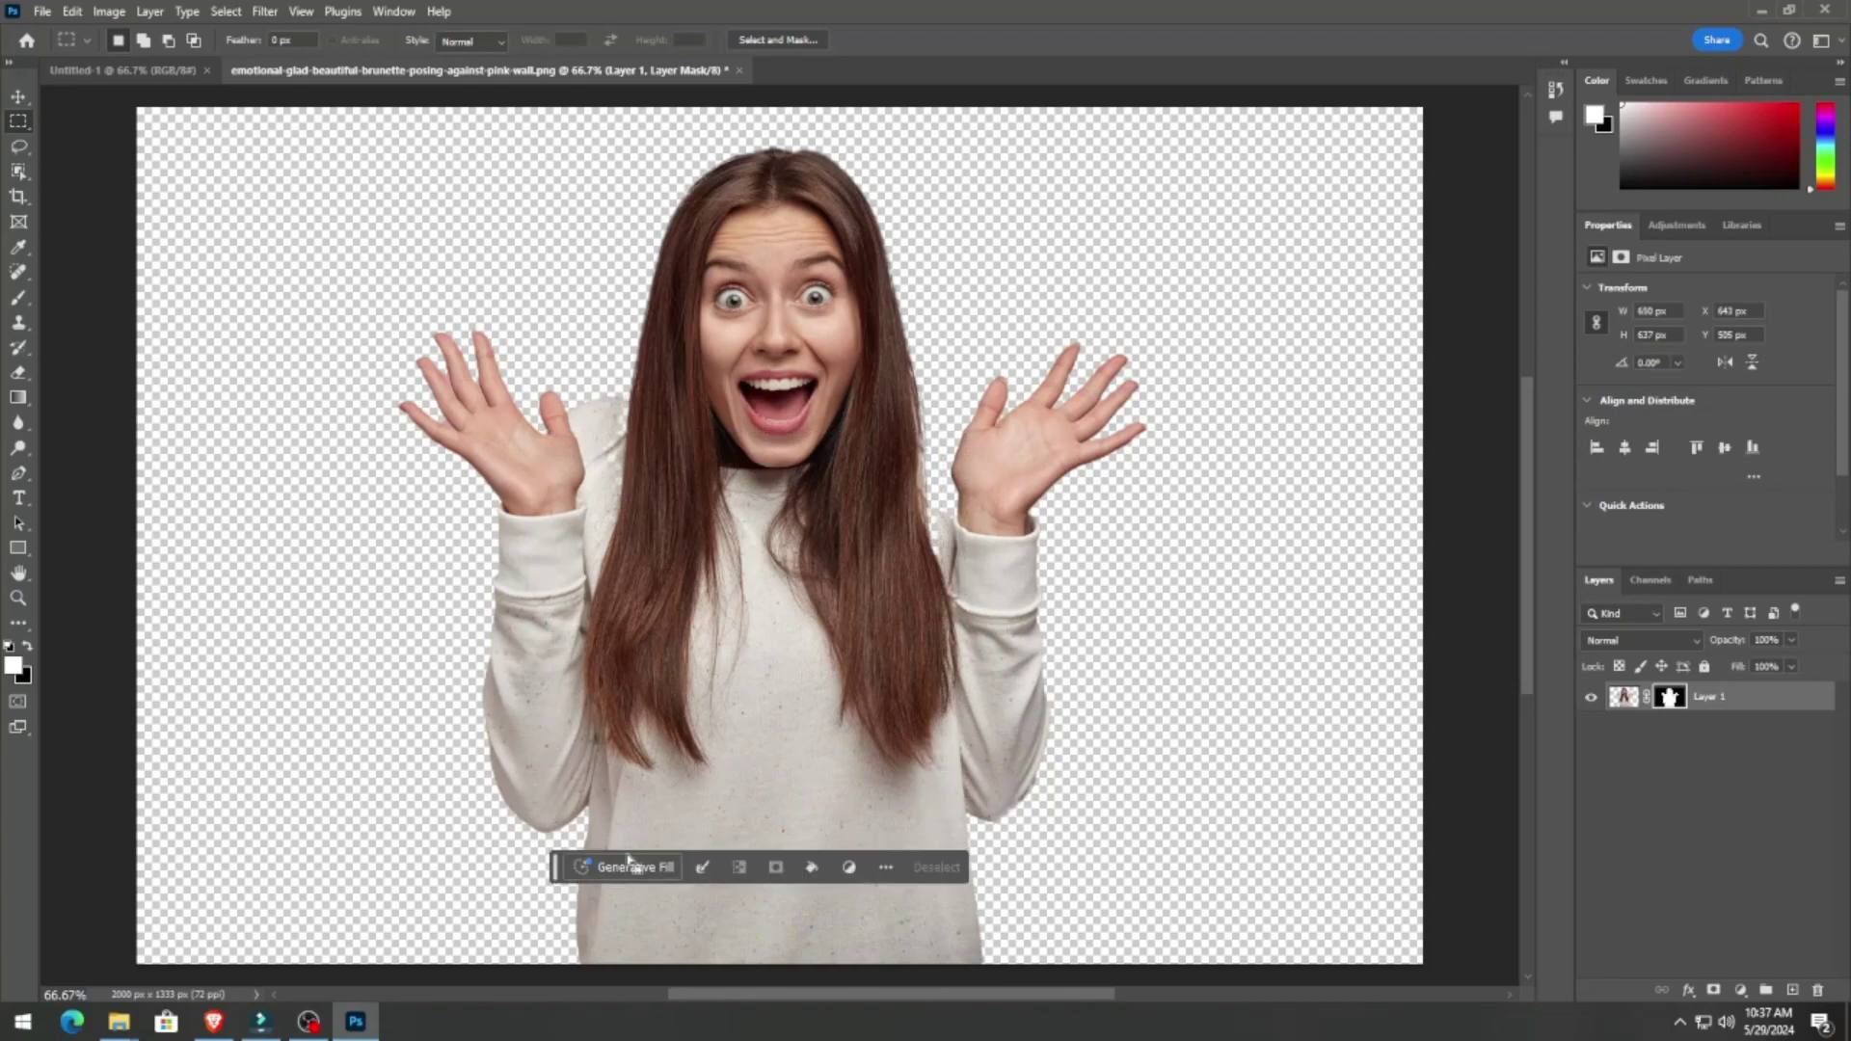
Generate fill with the prompt 't shirt' over the sweater area, accepting the usage terms
left_click(641, 870)
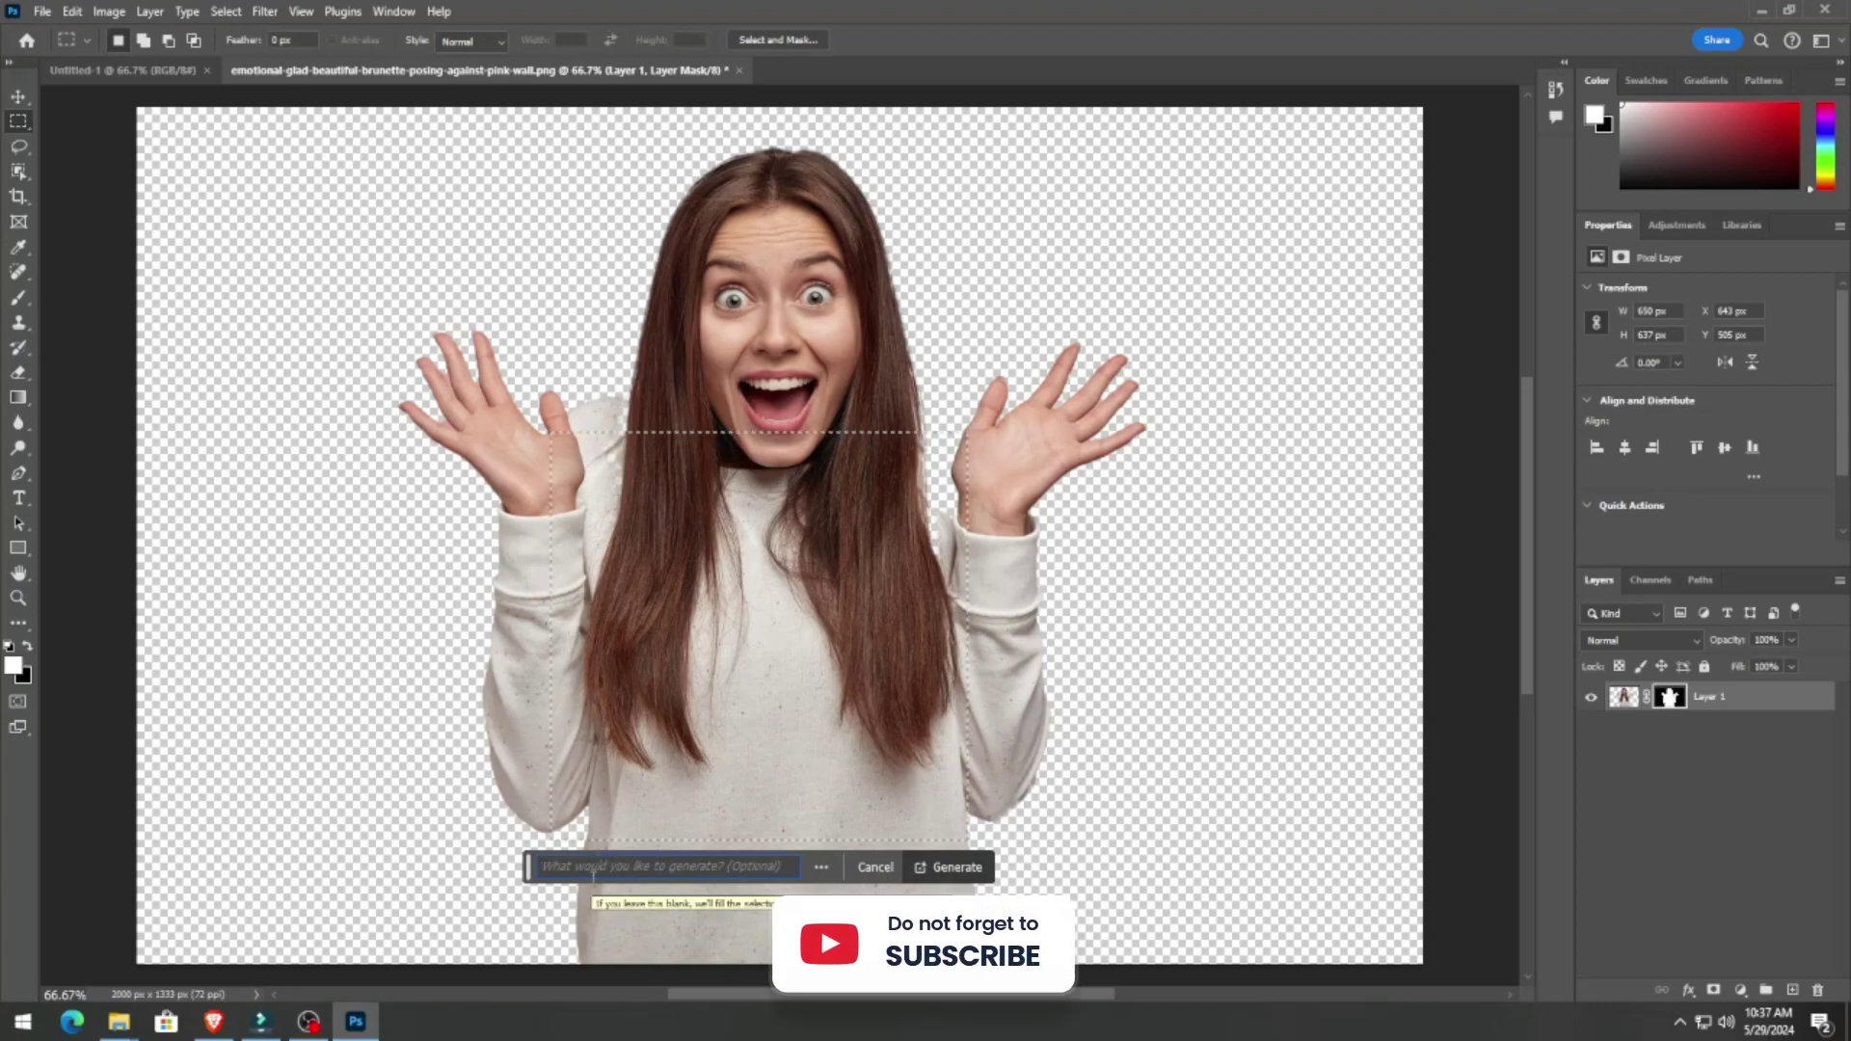
type("t shirt")
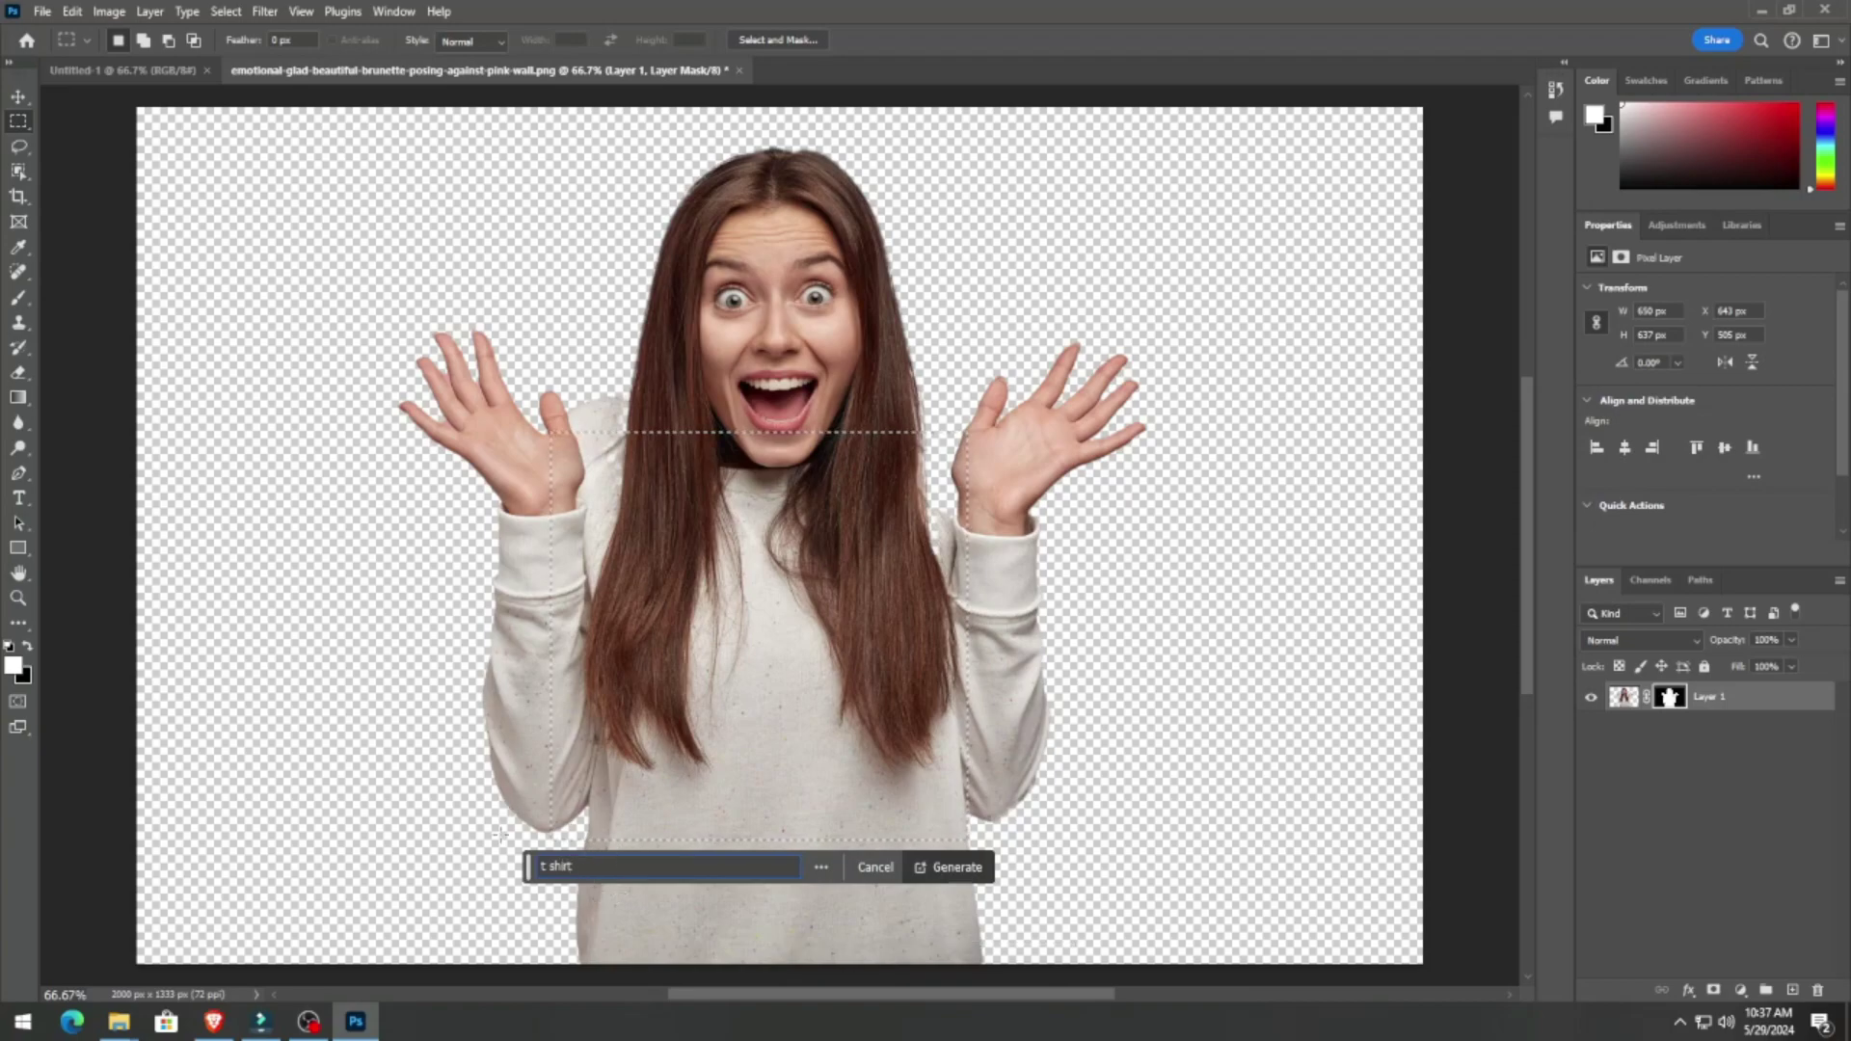
left_click(959, 867)
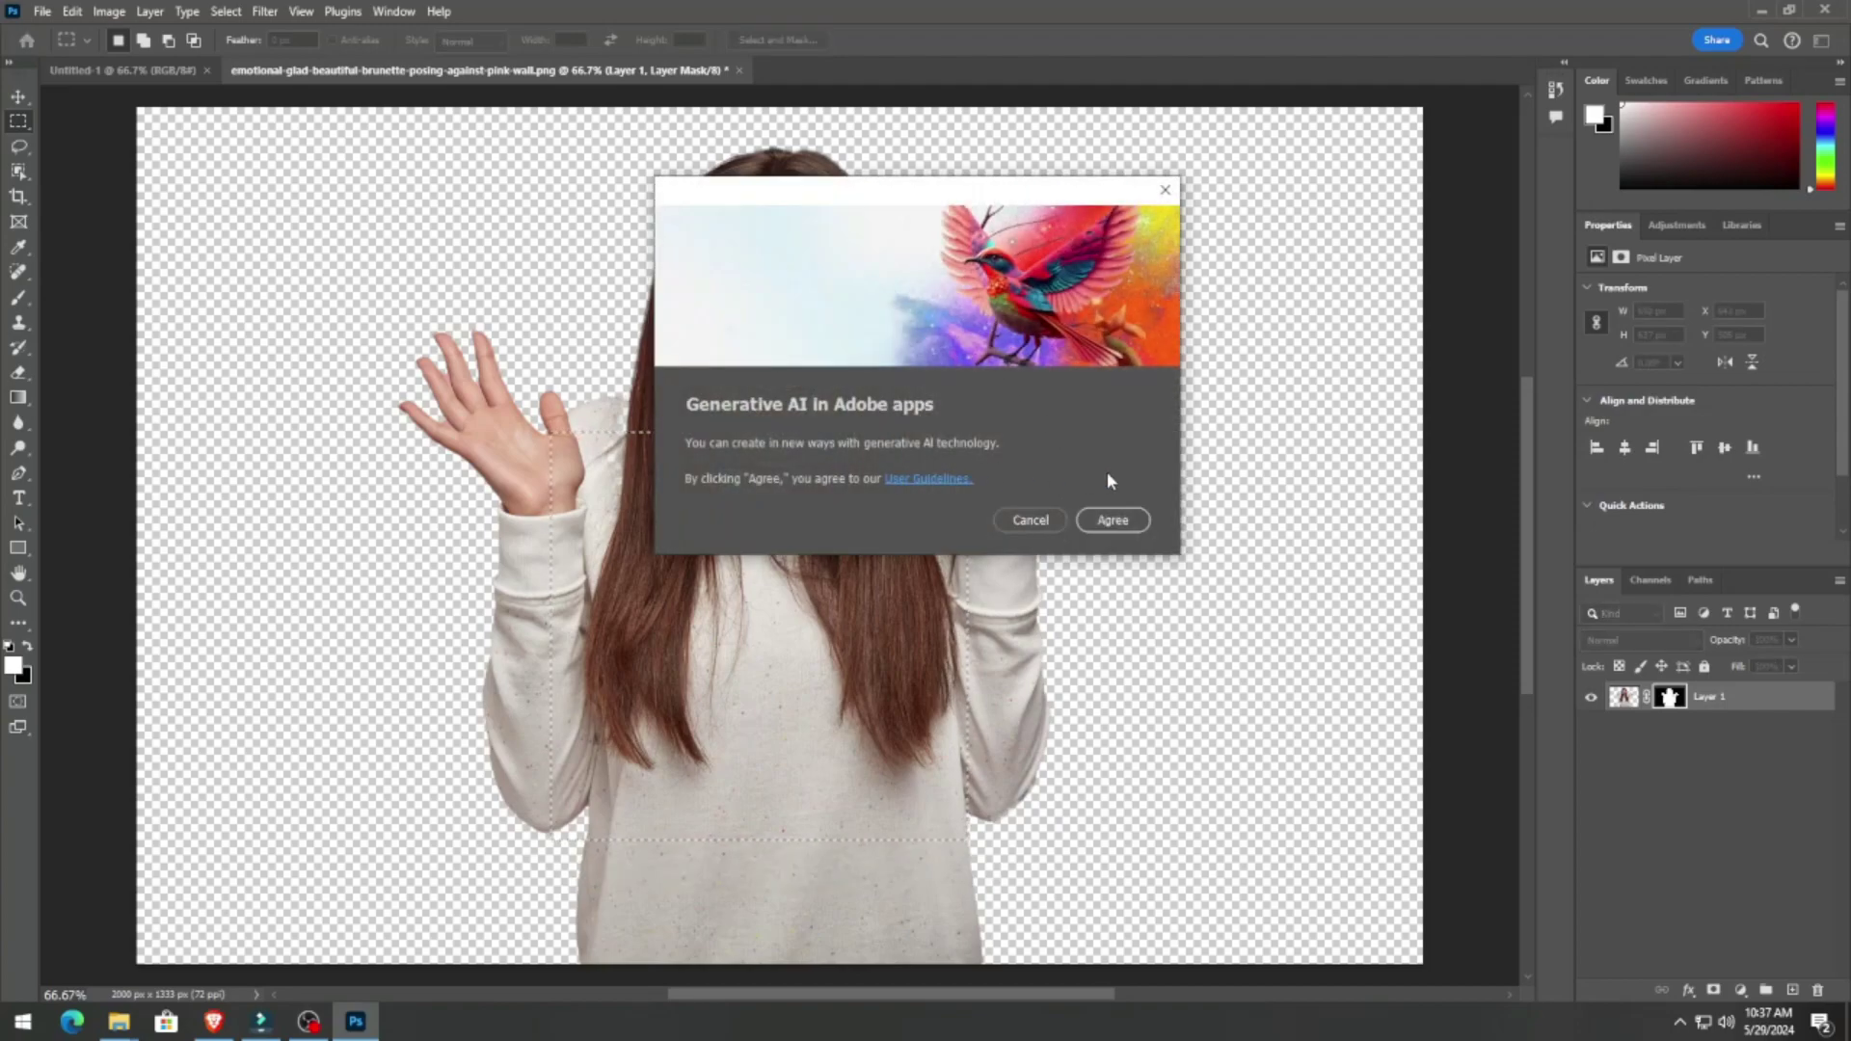
left_click(1122, 525)
type("t shirt")
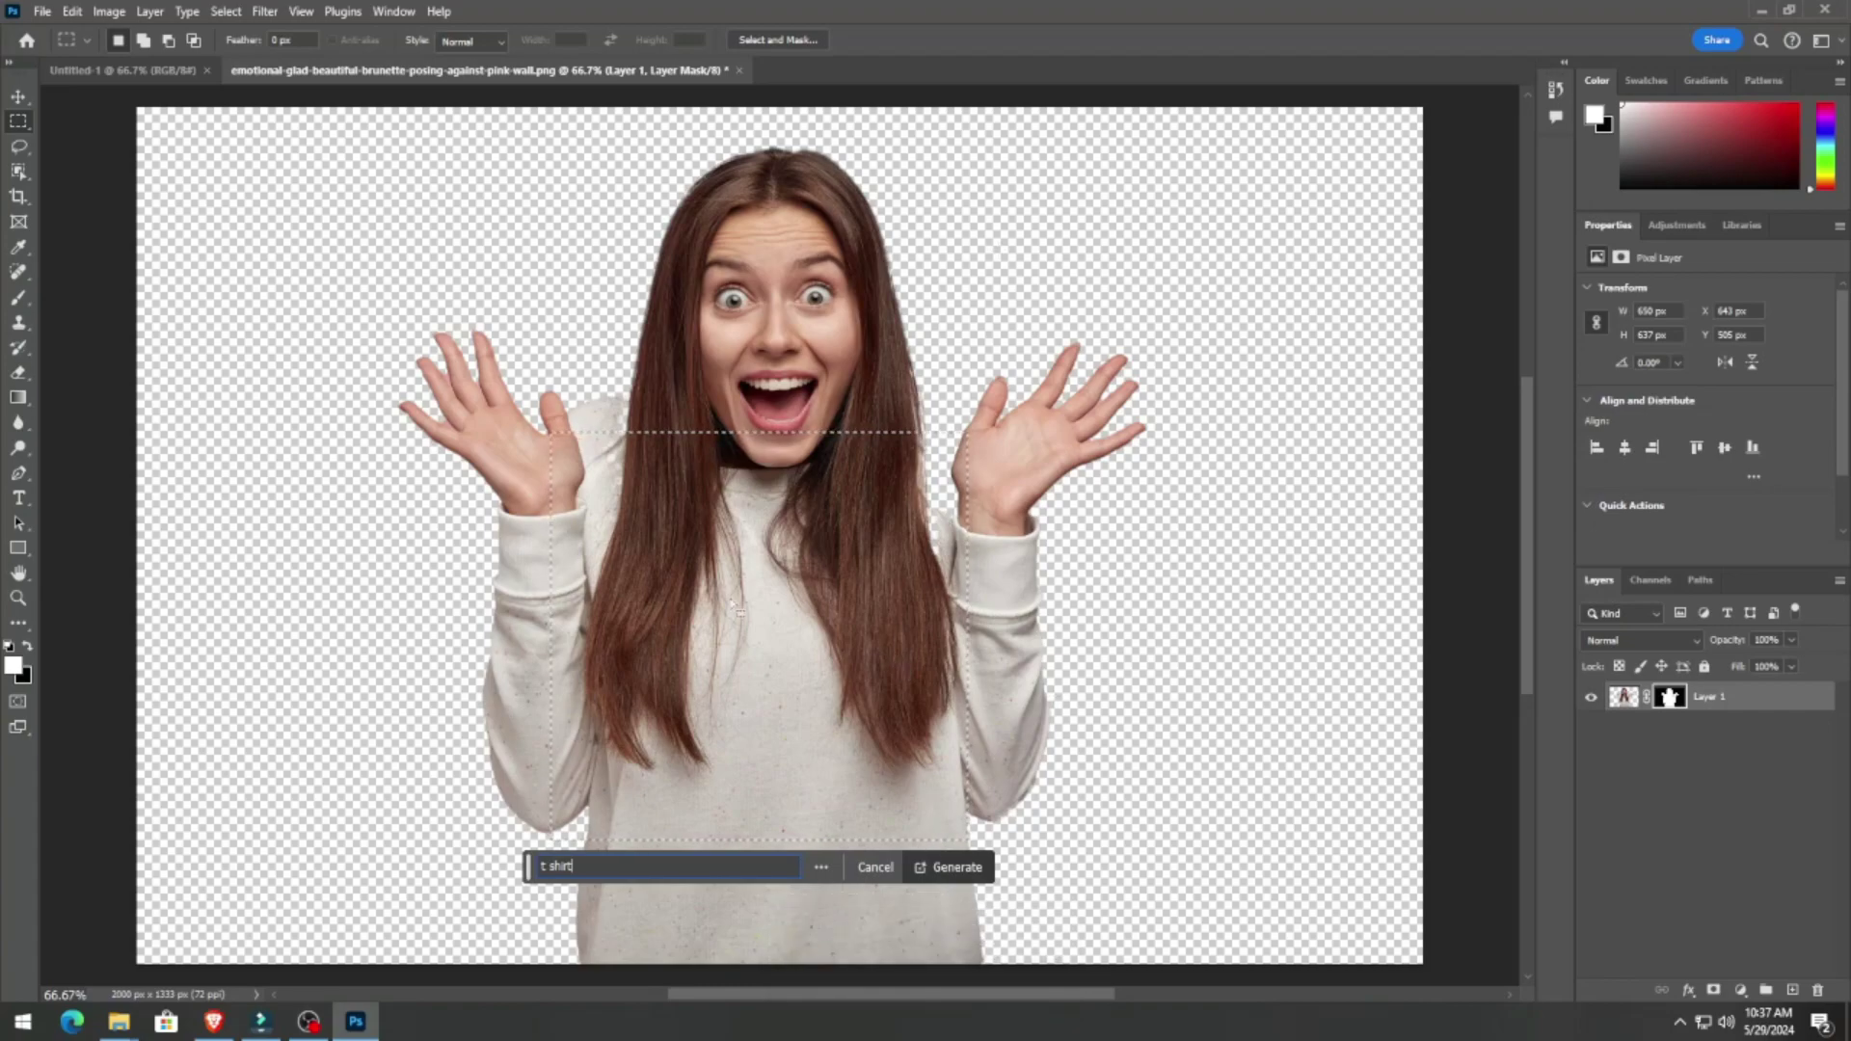
key("v")
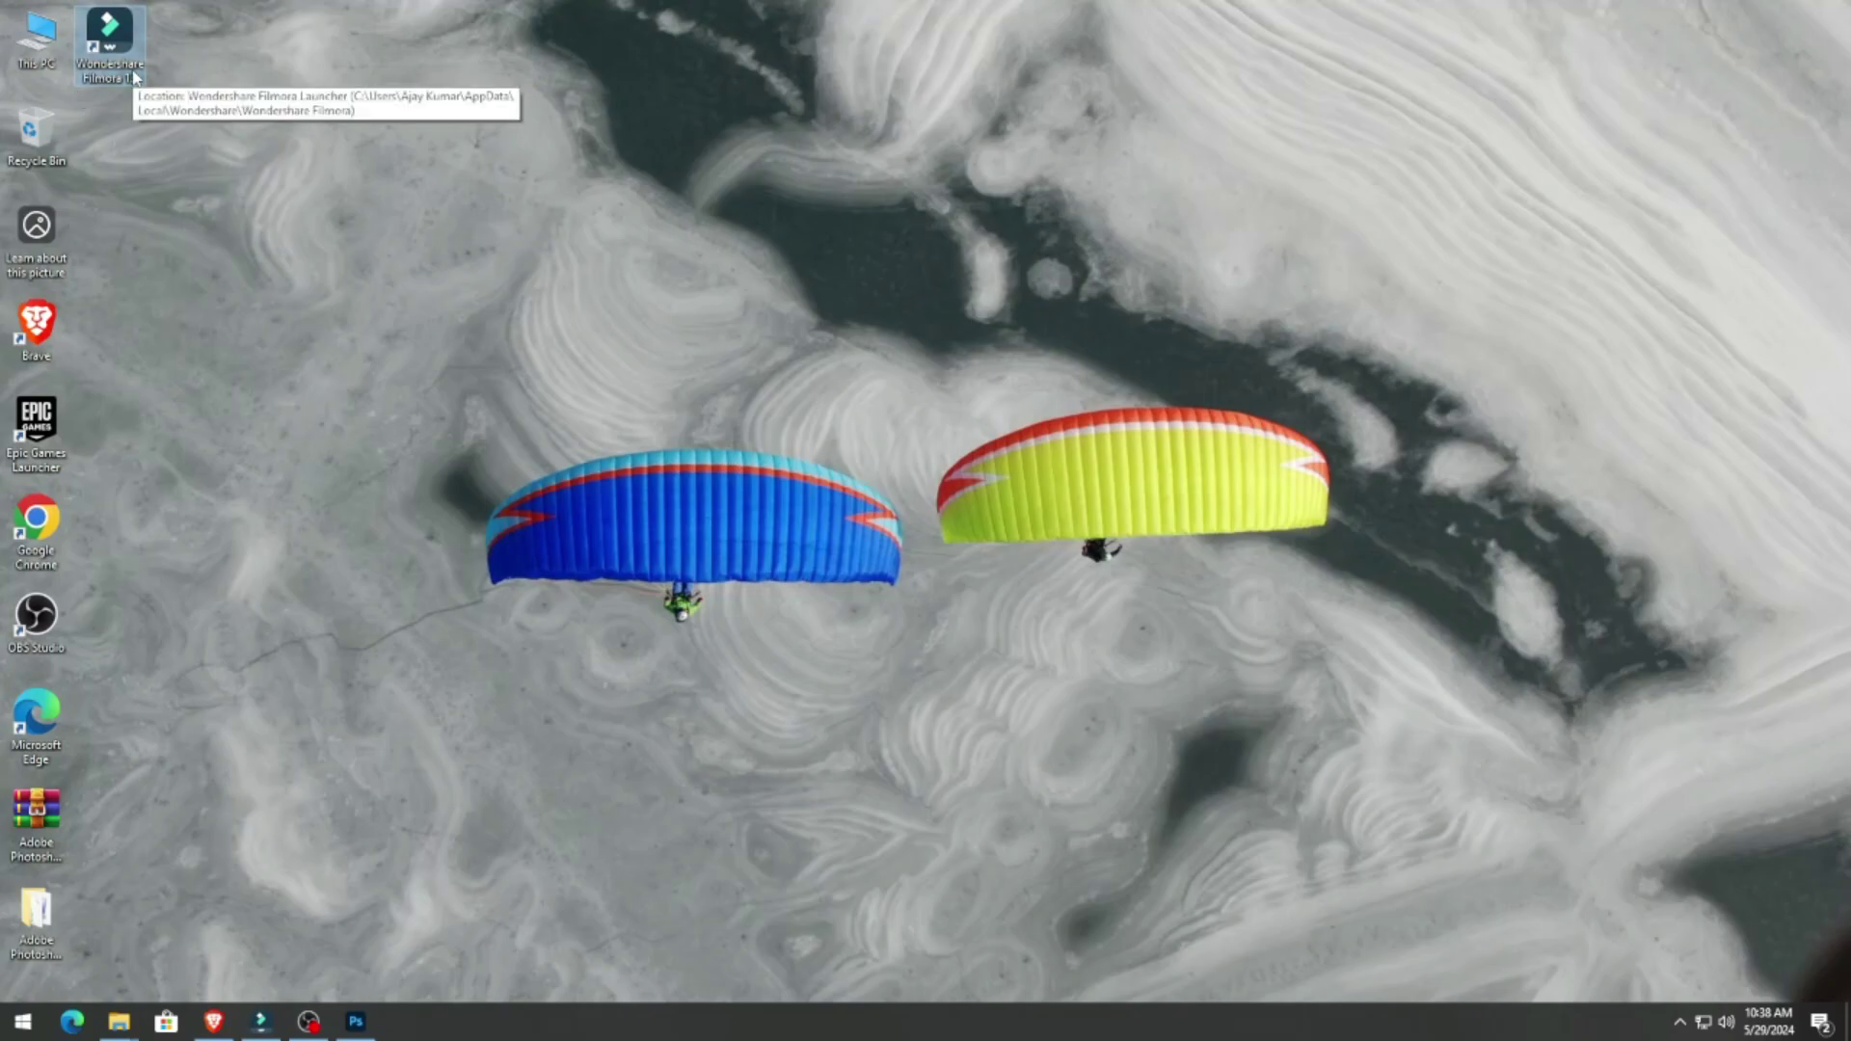
Deselect the Wondershare Filmora 13 shortcut by clicking an empty desktop spot
left_click(407, 262)
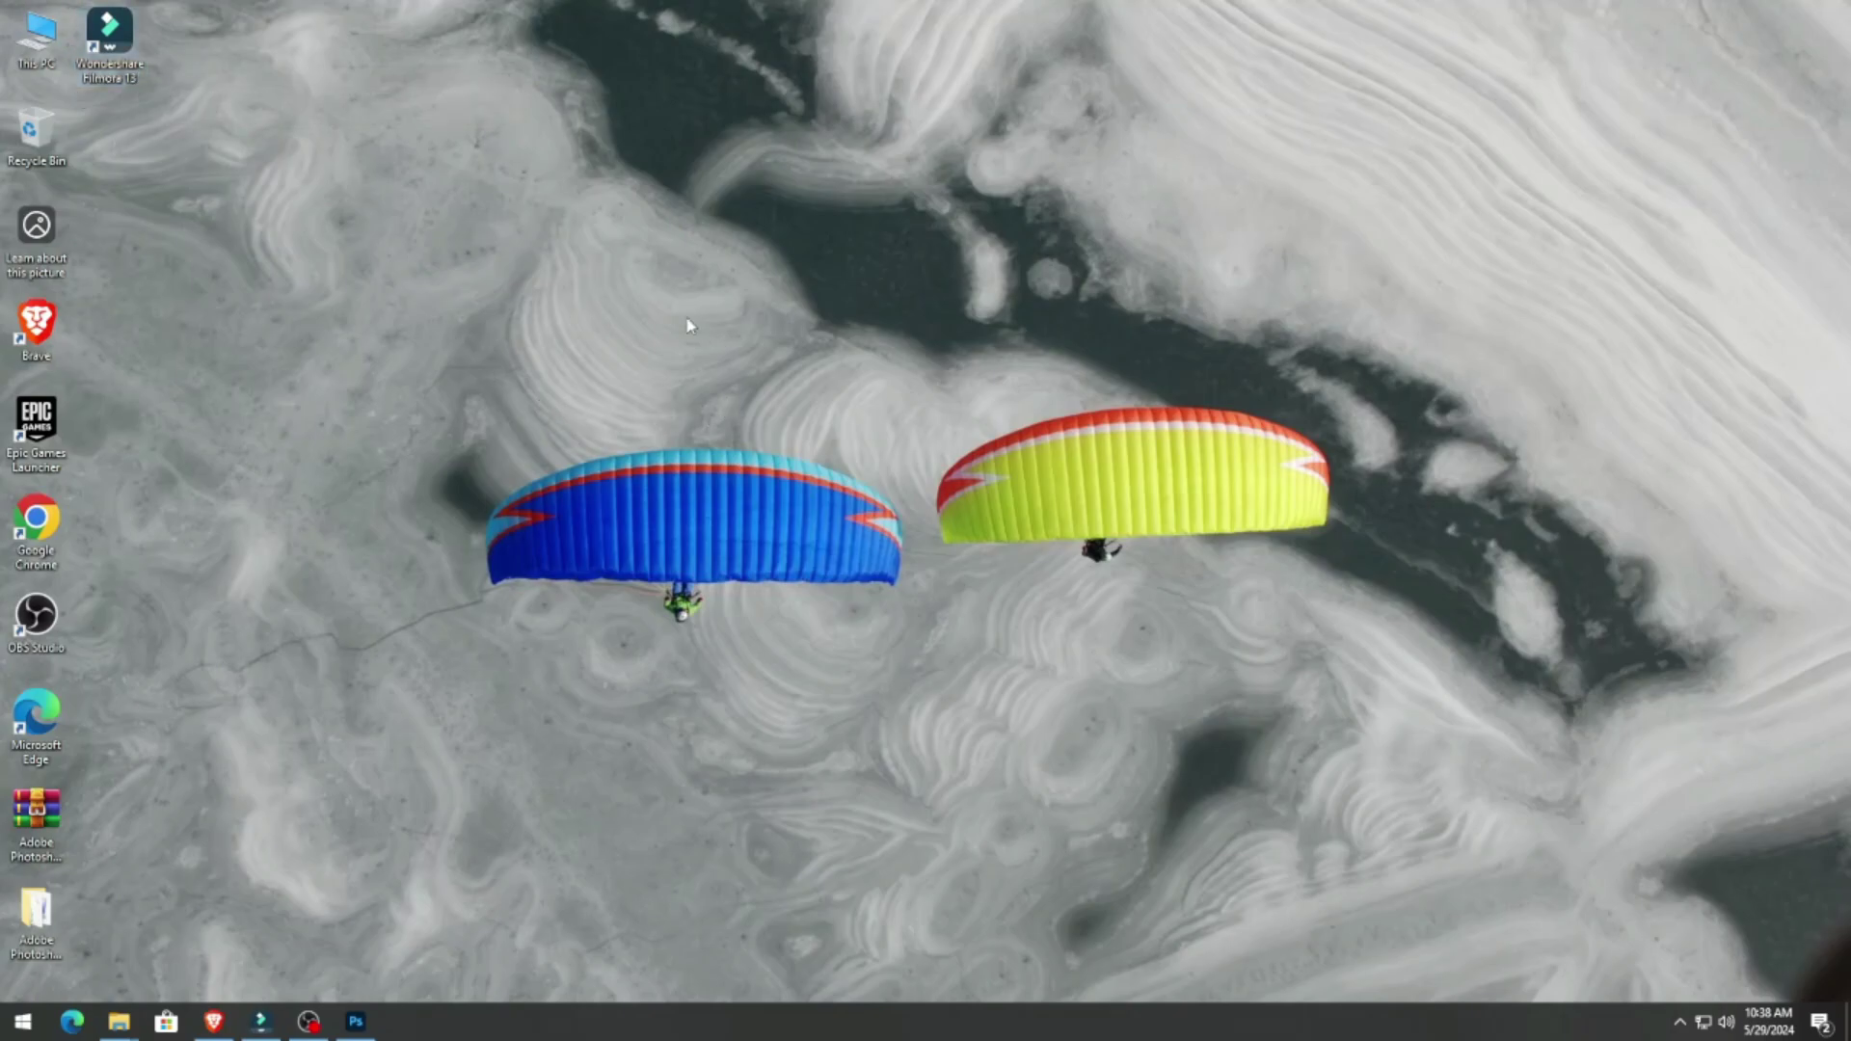